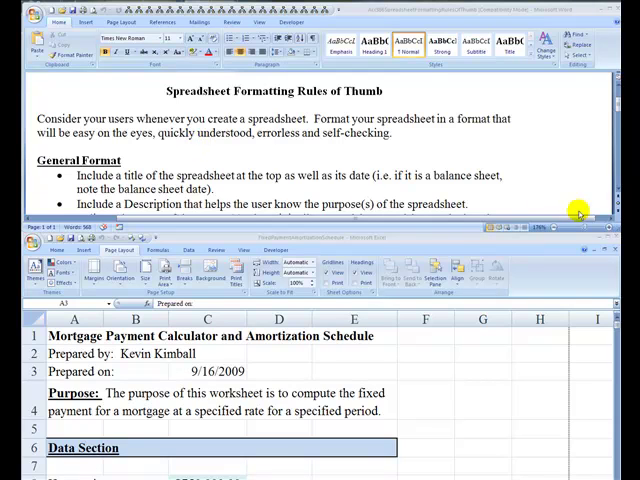
scroll(618, 188, "down", 1)
scroll(618, 188, "down", 1)
scroll(618, 188, "down", 1)
scroll(618, 188, "down", 1)
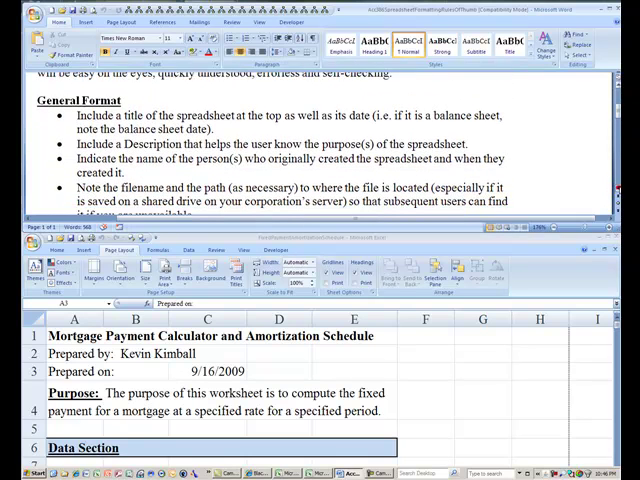
scroll(618, 188, "down", 1)
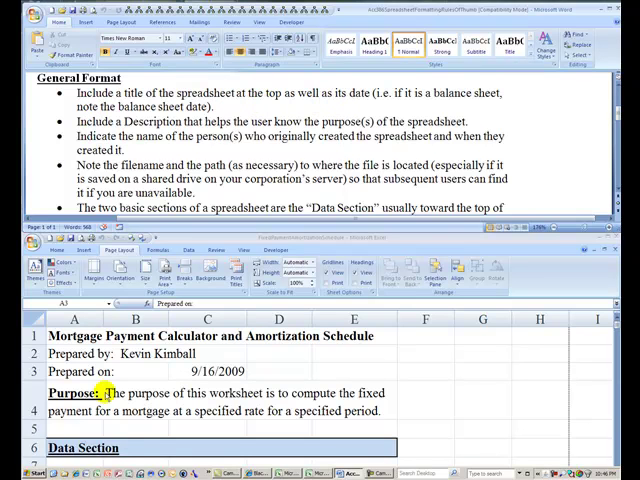
Review the mortgage sheet's title and preparer header rows against the format rules
left_click(89, 370)
left_click(85, 337)
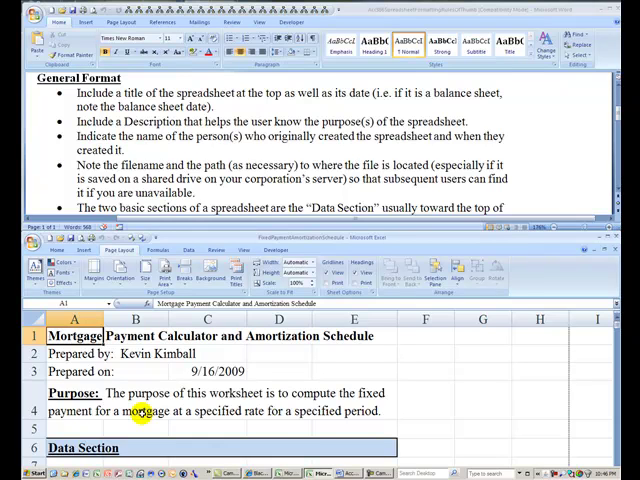
left_click(100, 354)
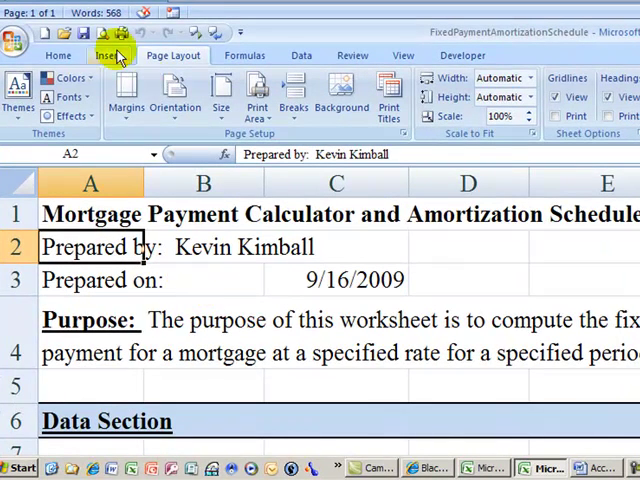
Reach the custom footer editor through Page Setup's Header/Footer settings
left_click(405, 134)
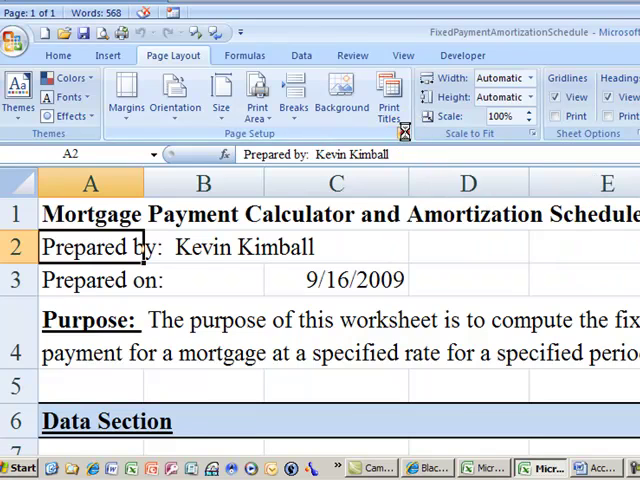
left_click_drag(195, 55, 445, 45)
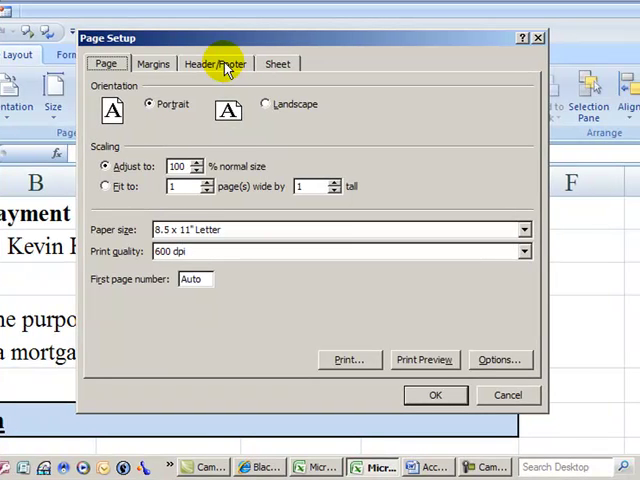
left_click(228, 66)
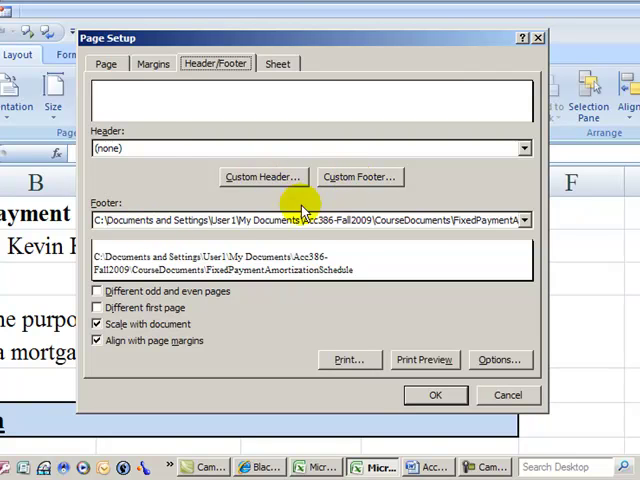
left_click(356, 181)
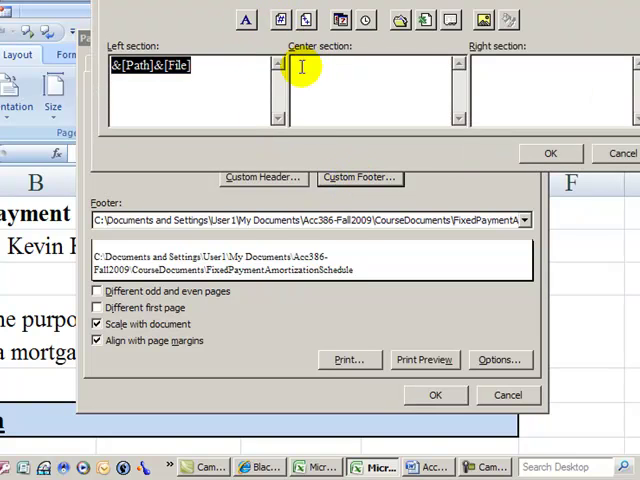
Insert then remove page-number and duplicate file-path codes, keeping the footer's file path and name
left_click(485, 68)
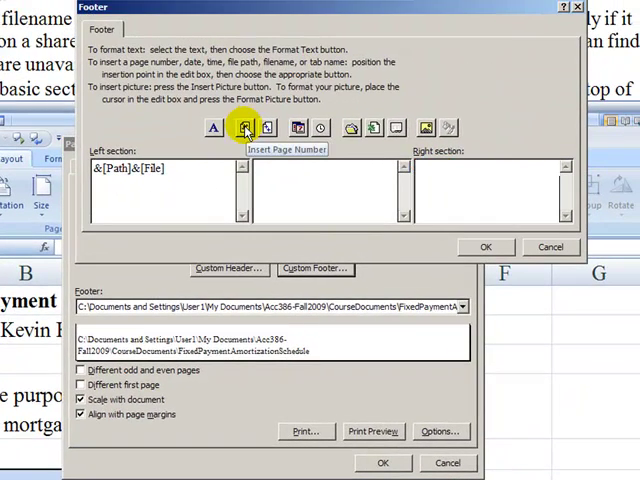
left_click(246, 126)
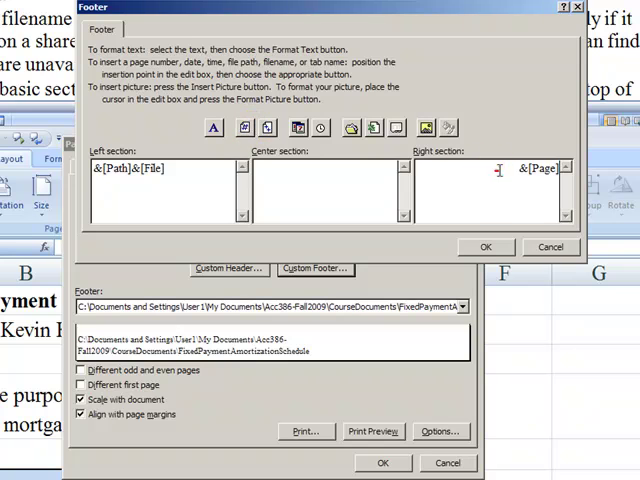
left_click_drag(481, 173, 569, 173)
key("Delete")
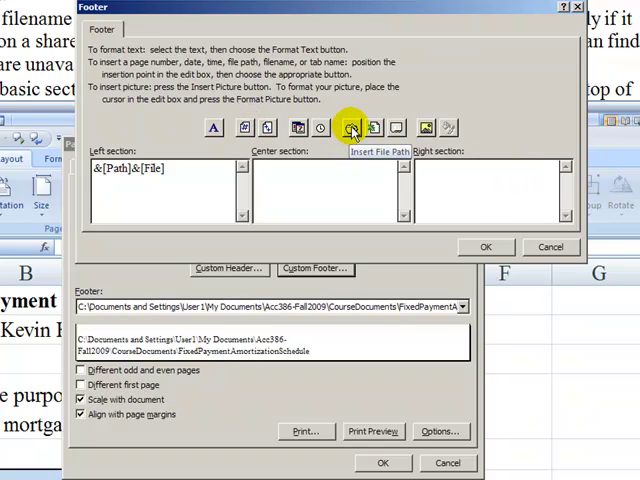
left_click(267, 176)
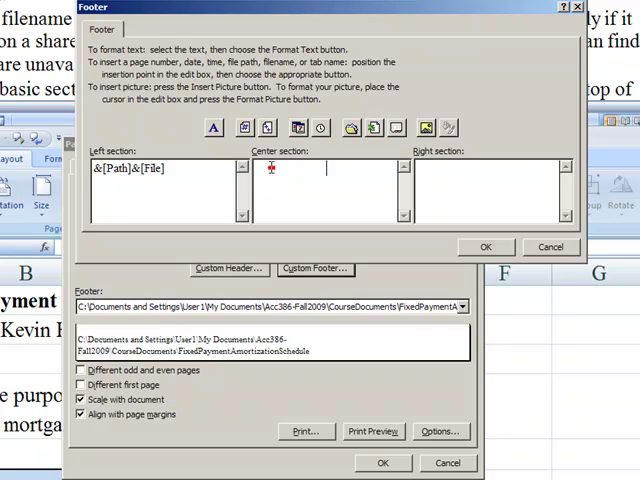
left_click(352, 129)
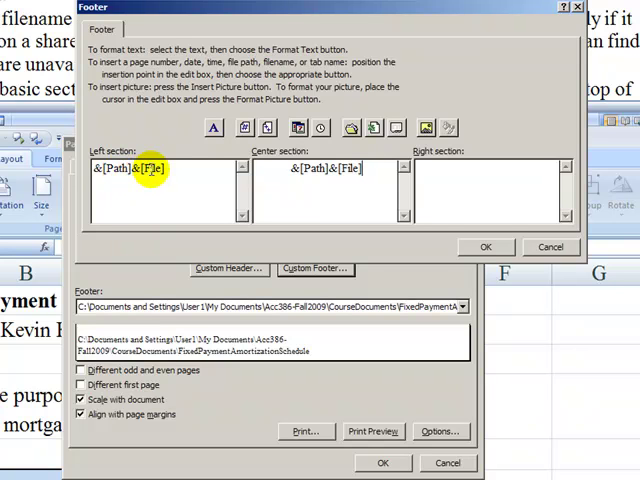
triple_click(391, 170)
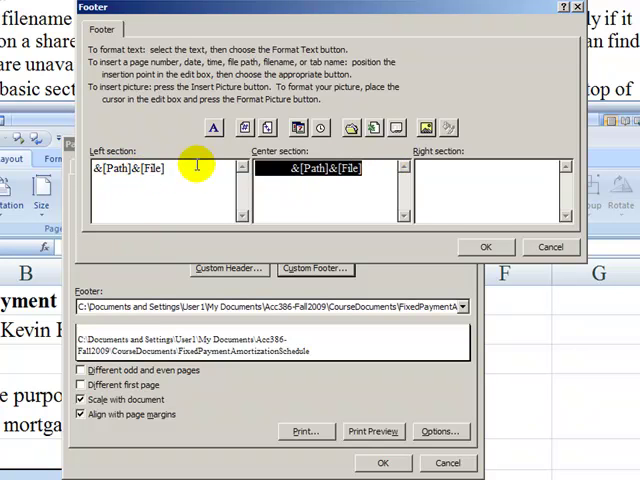
key("Delete")
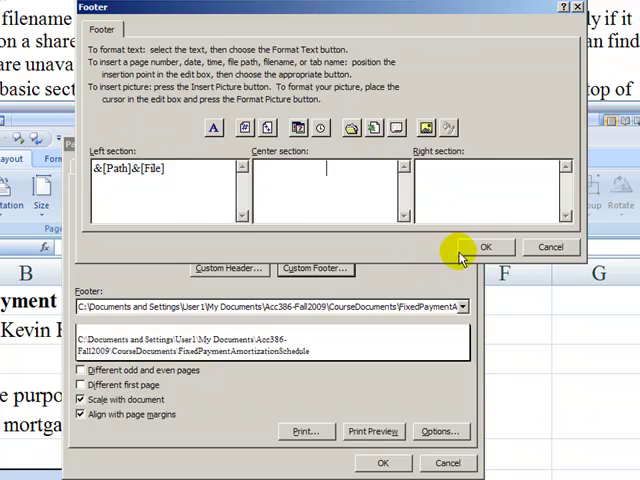
left_click(480, 249)
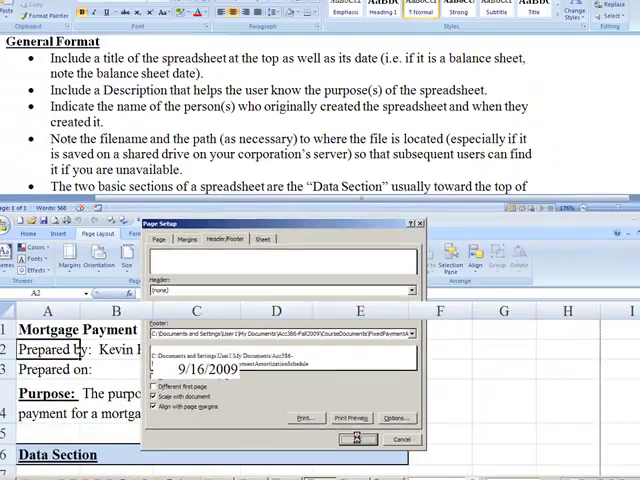
Apply the page setup, check the Data Section rule, and move down to the Data Section
left_click(351, 432)
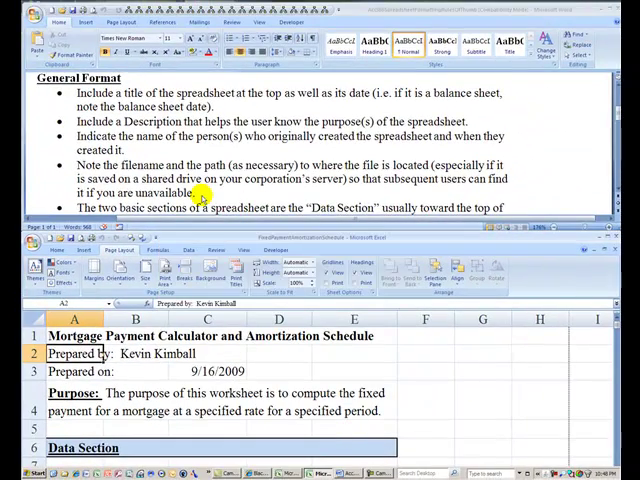
left_click(619, 190)
left_click_drag(619, 190, 524, 201)
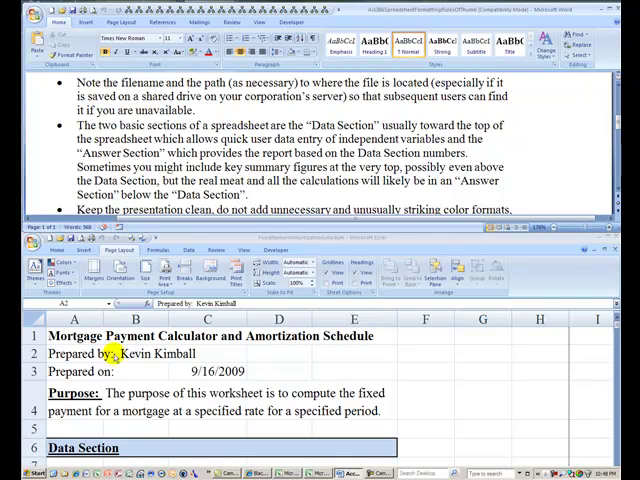
left_click(100, 403)
key("Down")
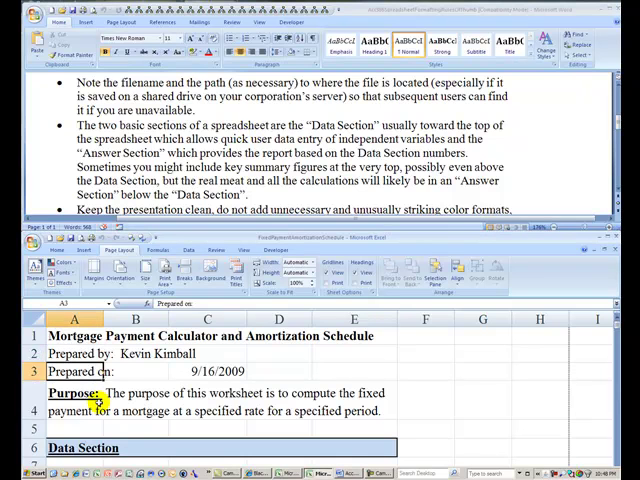
key("Down")
key("Down")
key("Down")
key("Down")
key("Down")
key("Down")
key("Down")
key("Down")
key("Down")
key("Down")
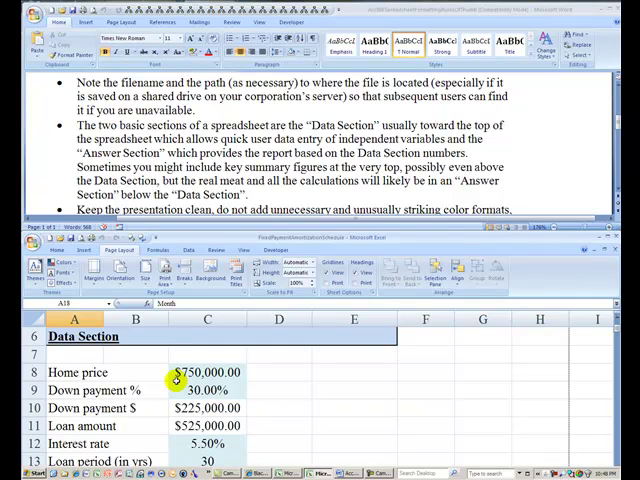
Confirm the Home_price and Down_Payment_Percentage inputs carry range names in the Name Box
left_click(180, 374)
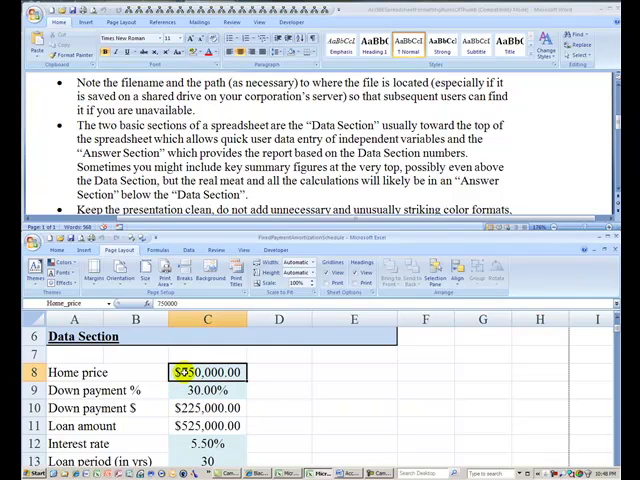
key("Tab")
key("Tab")
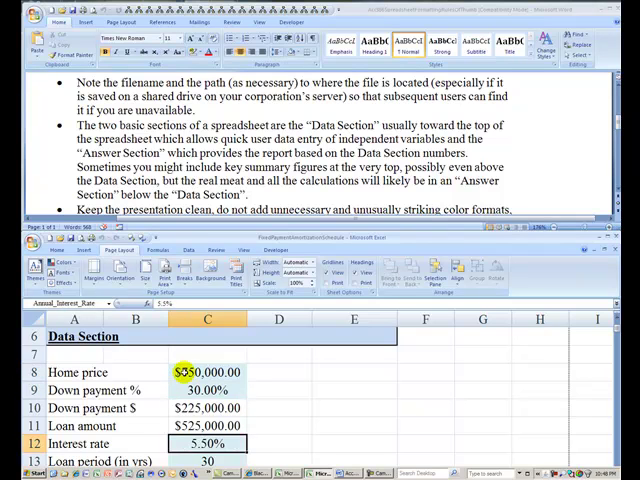
key("Tab")
key("Tab")
key("Tab")
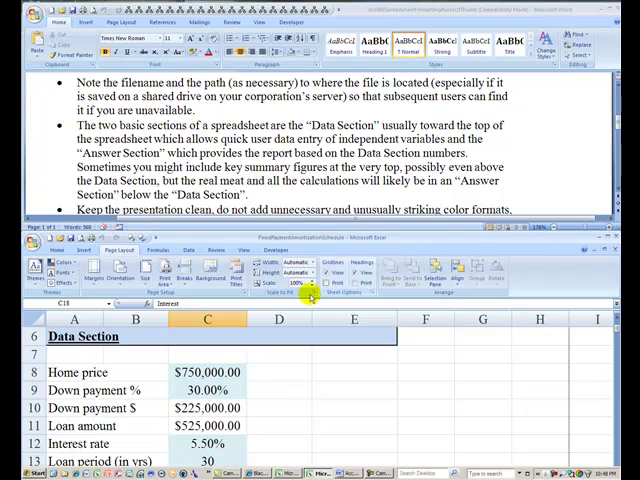
left_click(199, 371)
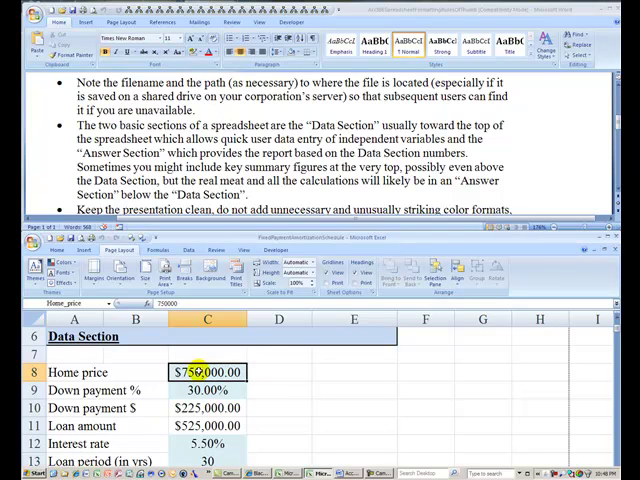
left_click(199, 390)
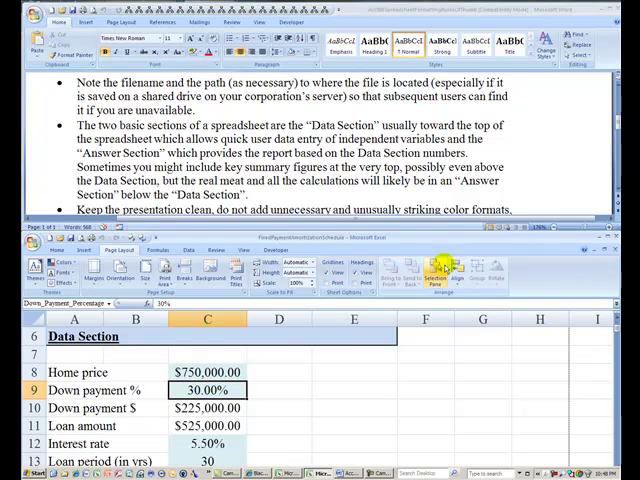
left_click_drag(421, 222, 411, 85)
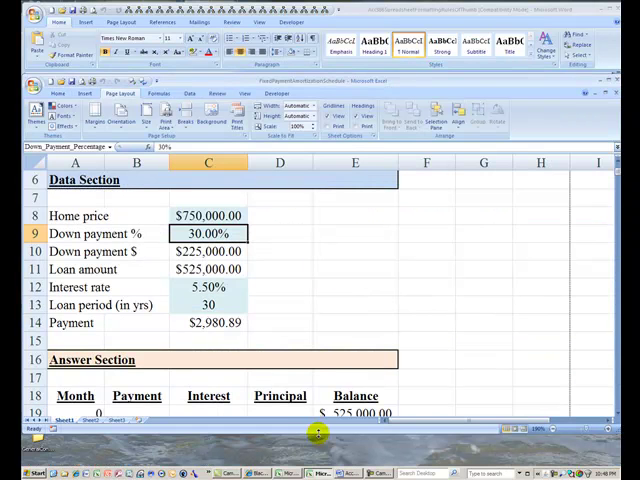
left_click_drag(316, 432, 323, 288)
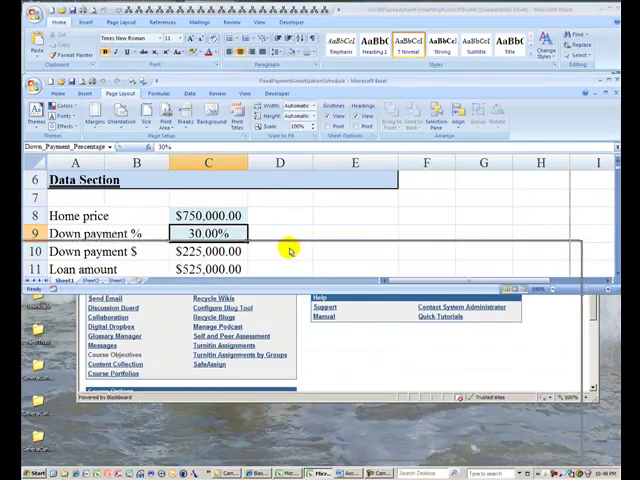
left_click_drag(300, 80, 309, 259)
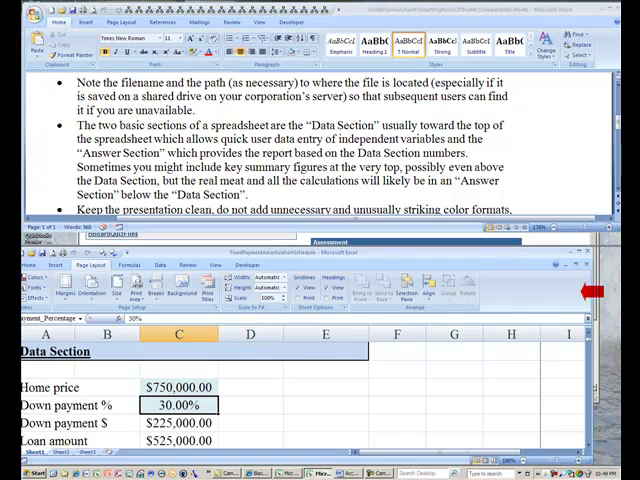
left_click(404, 236)
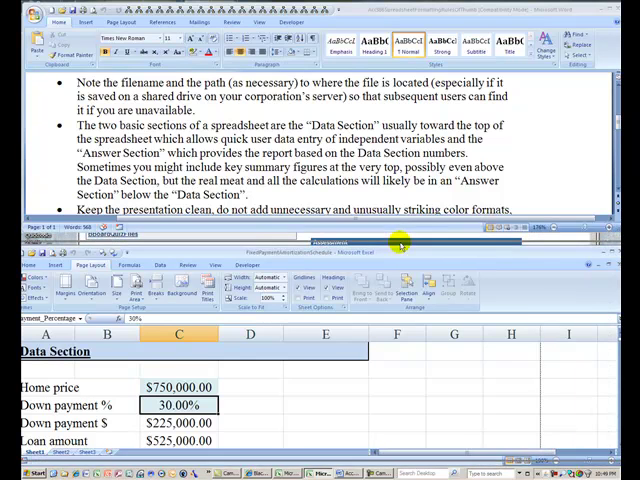
left_click_drag(413, 235, 410, 254)
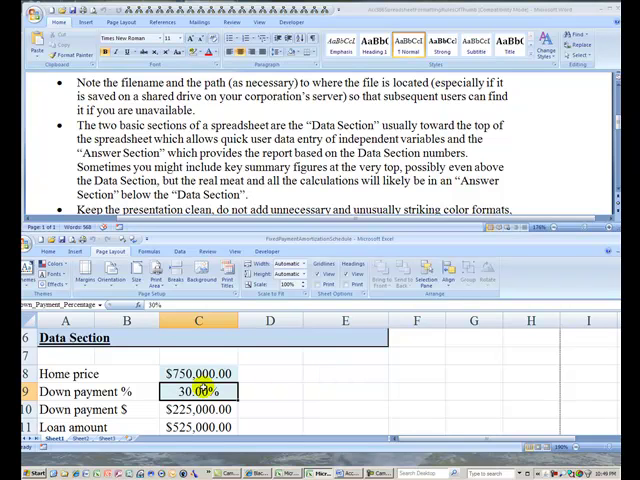
key("Up")
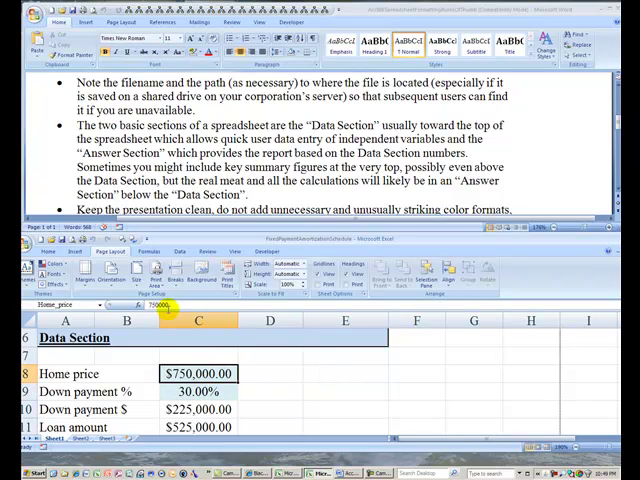
left_click(168, 305)
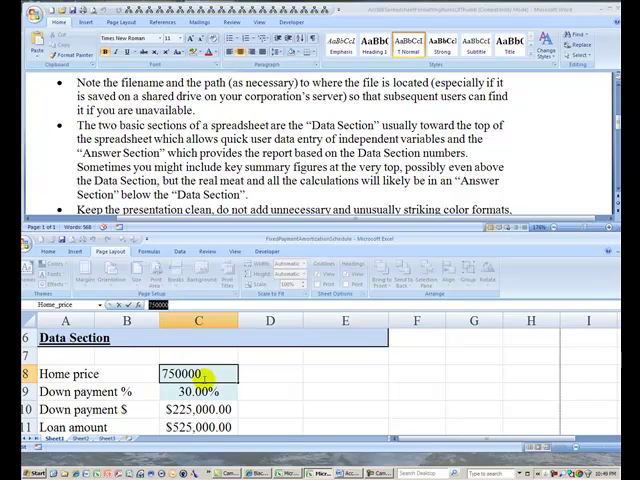
key("Return")
key("Return")
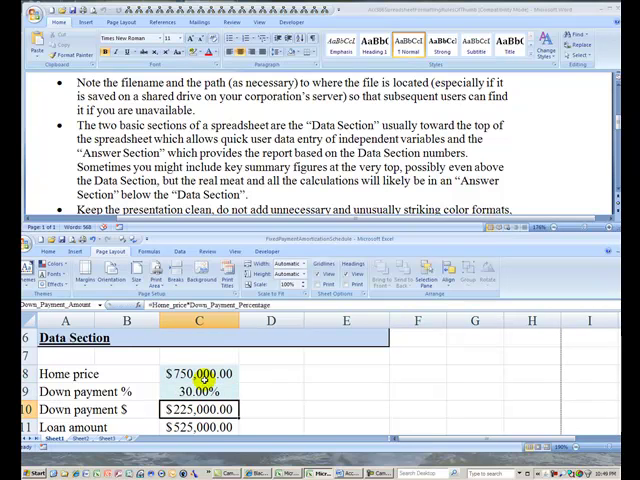
left_click(181, 304)
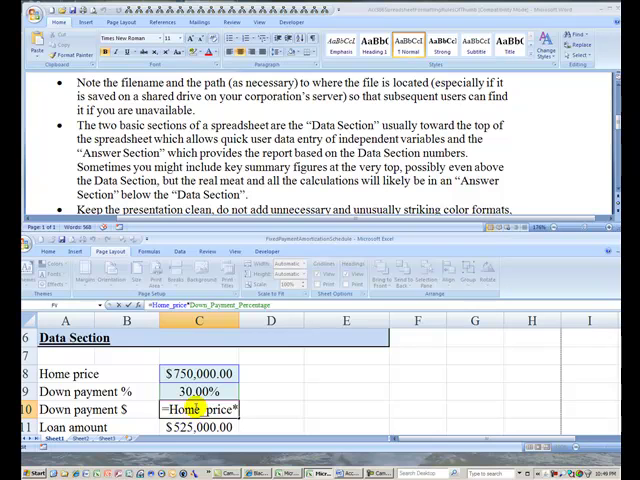
key("Return")
key("Down")
key("Down")
key("Up")
key("Up")
key("Up")
key("Up")
key("Up")
key("Up")
key("Up")
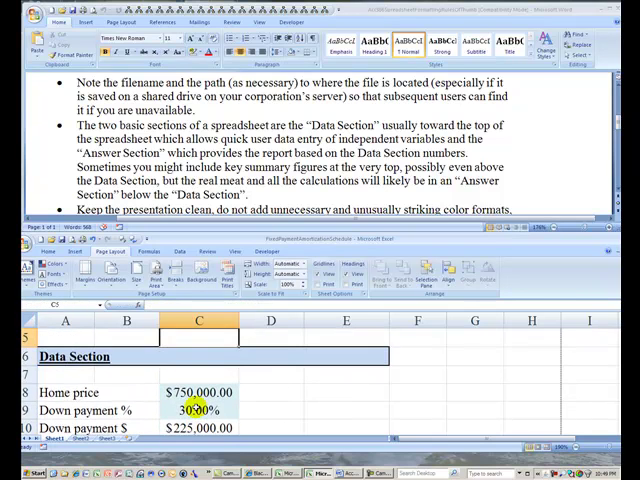
key("Down")
key("Down")
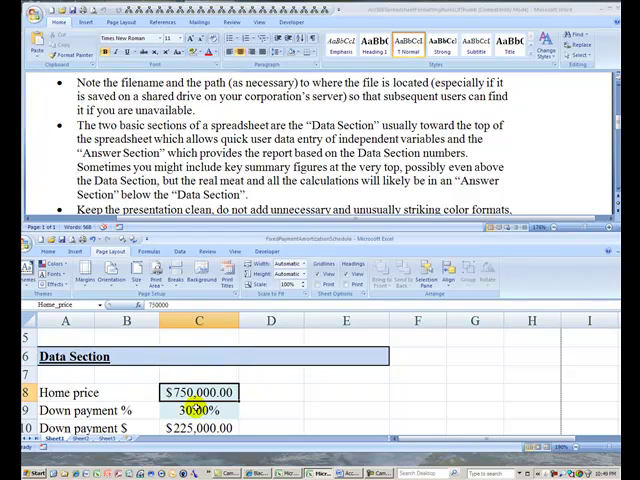
key("Down")
key("Up")
key("Down")
key("Down")
key("Down")
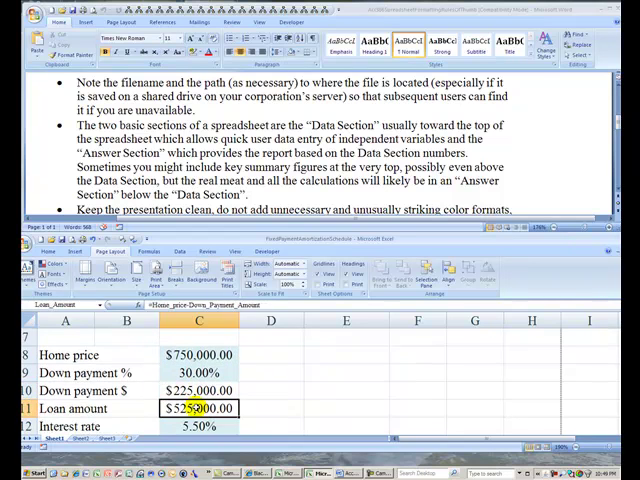
key("Down")
key("Down")
key("Down")
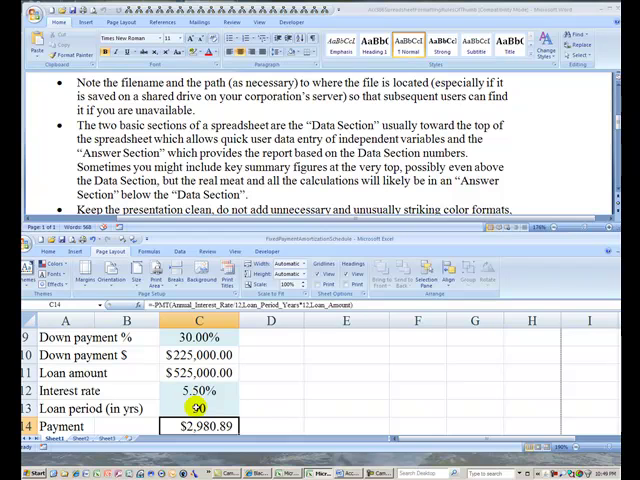
key("Down")
key("Down")
key("Down")
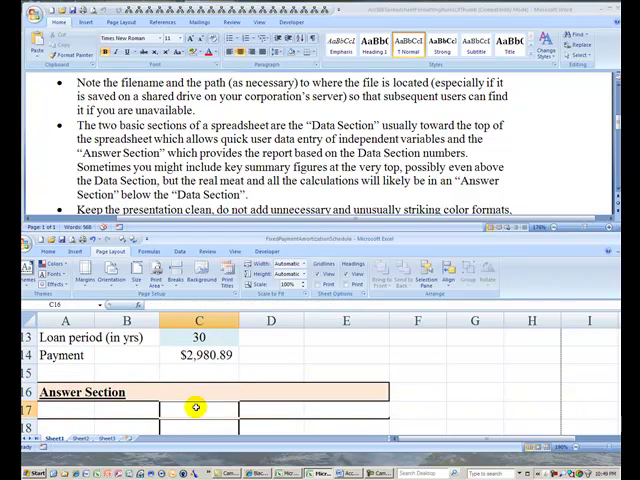
key("Down")
key("Down")
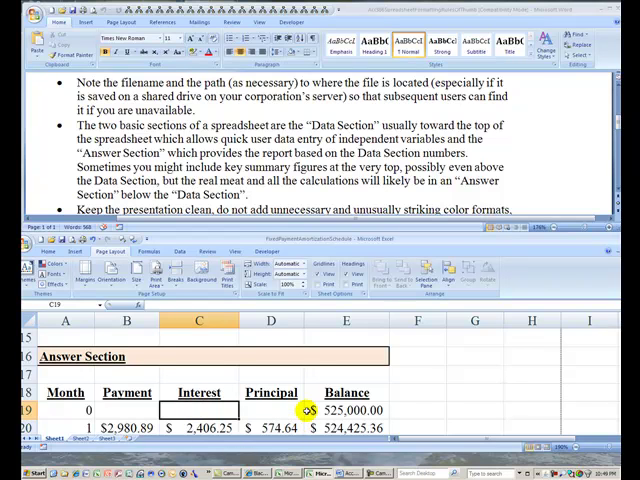
key("Up")
key("Up")
key("Up")
key("Up")
key("Up")
key("Up")
key("Up")
key("Down")
key("Down")
key("Down")
key("Down")
key("Down")
key("Down")
key("Down")
key("Down")
key("Right")
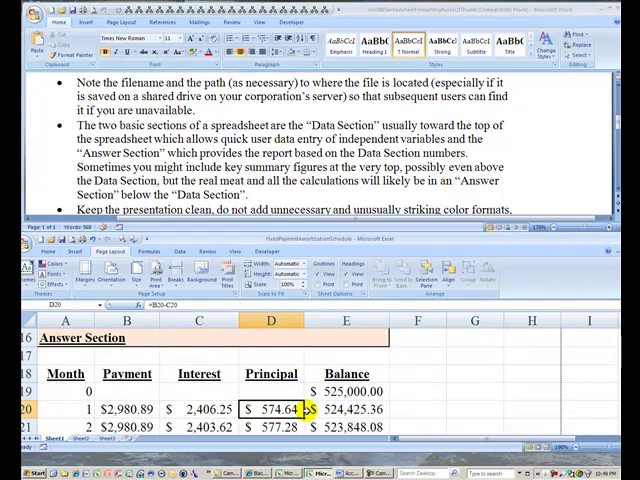
key("Right")
key("Up")
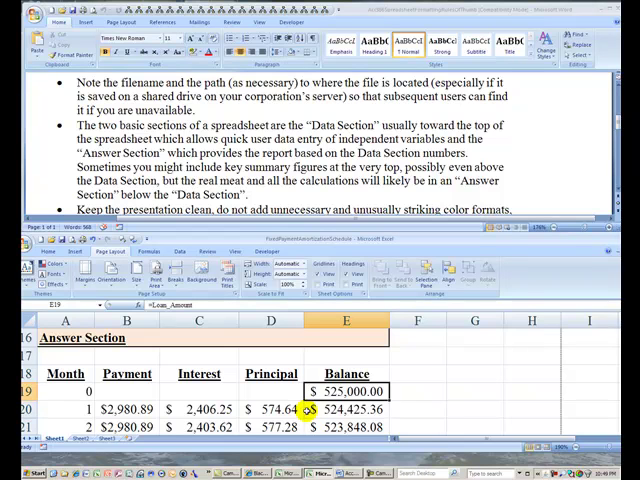
key("F2")
key("Return")
key("Left")
key("Left")
key("Left")
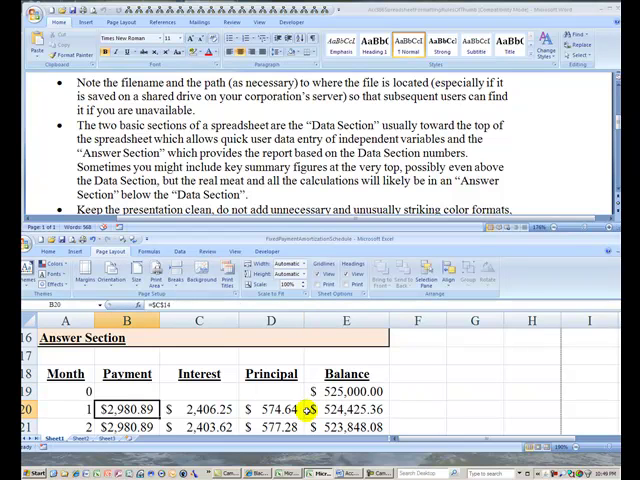
key("F2")
key("Escape")
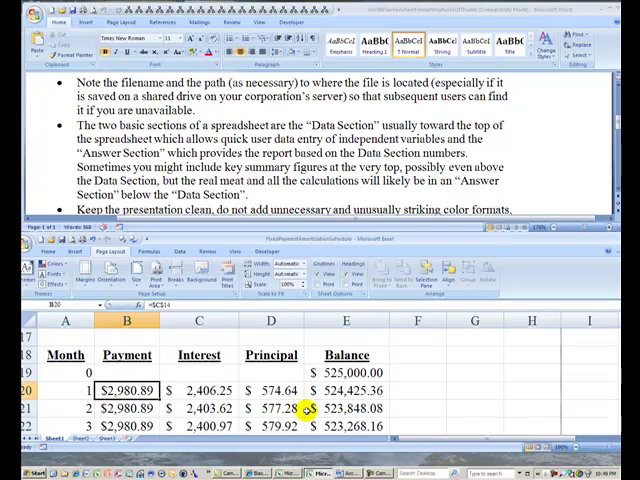
key("Right")
key("F2")
key("Return")
key("Up")
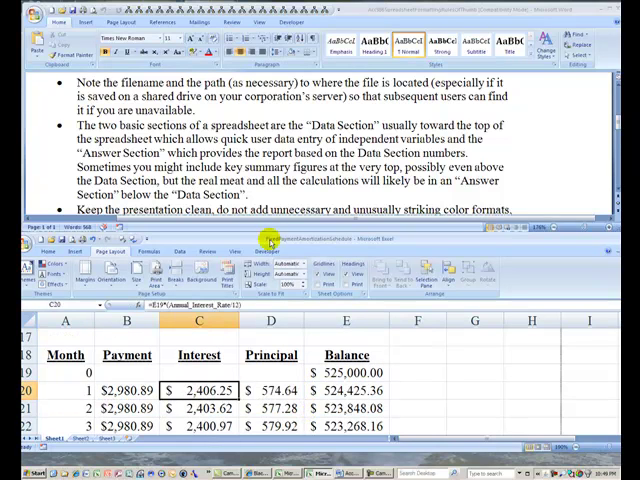
left_click(221, 373)
key("ctrl+Up")
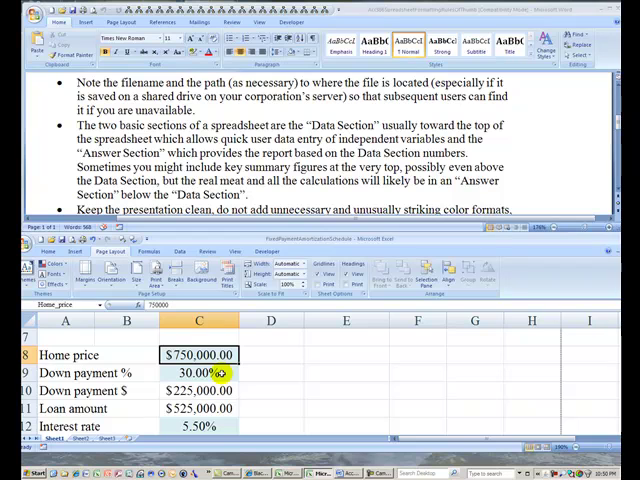
key("Tab")
key("Tab")
key("Tab")
key("Tab")
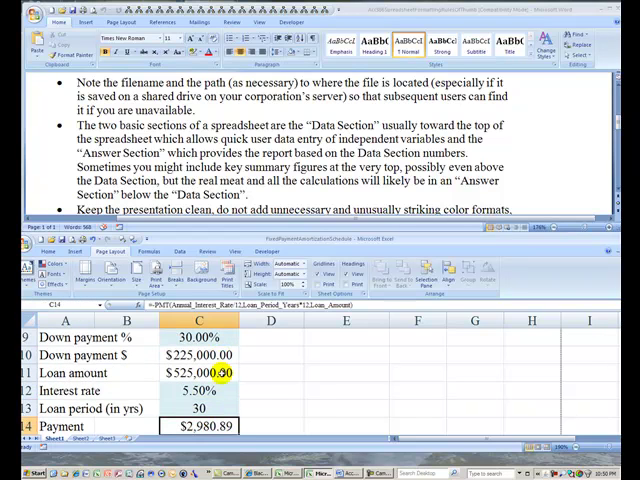
key("Up")
key("Up")
key("Up")
key("Up")
key("Up")
key("Up")
key("Up")
key("Down")
type("10")
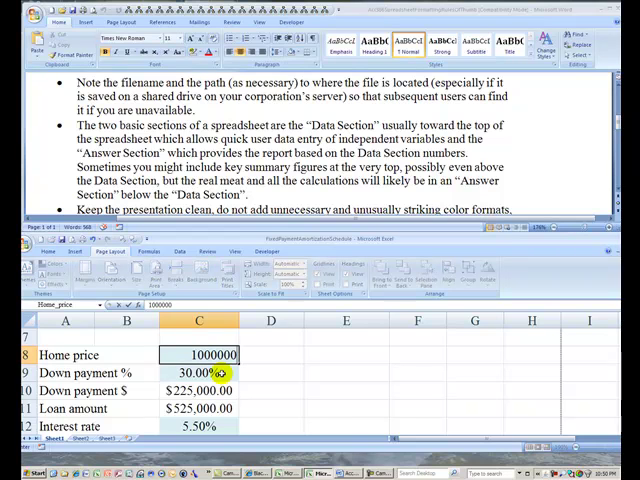
key("Return")
key("Down")
key("Down")
key("Down")
key("Down")
key("Down")
key("Down")
key("Up")
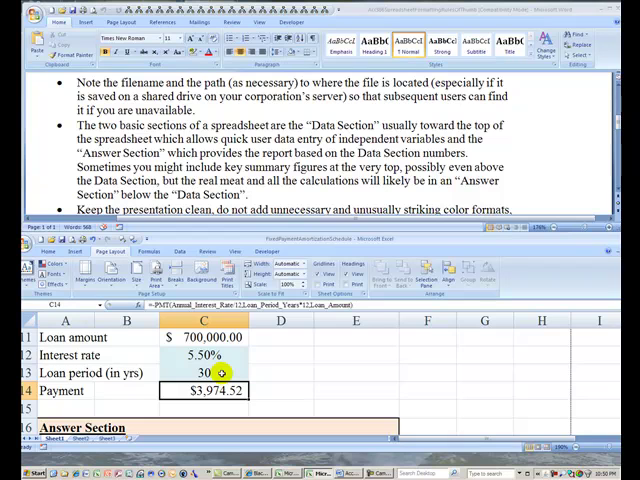
key("Up")
key("Up")
key("Up")
key("Up")
key("Up")
key("Up")
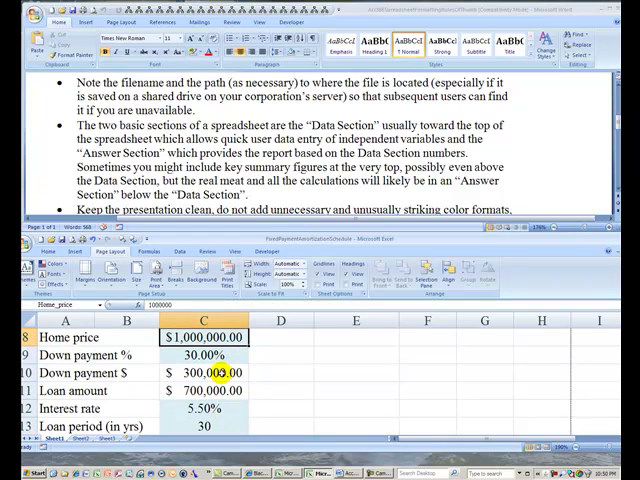
type("750000")
key("ctrl+Return")
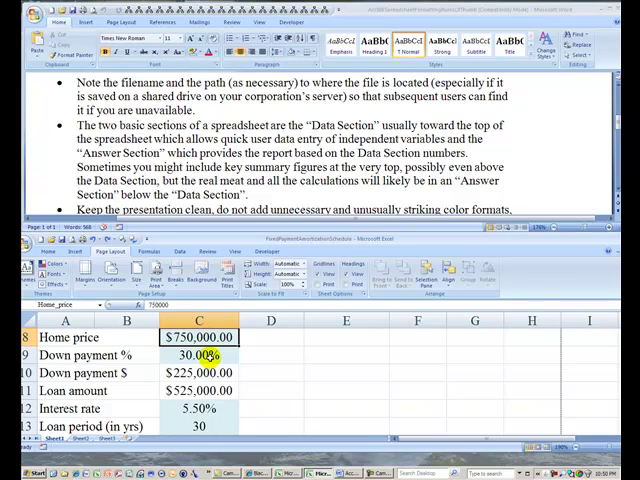
left_click(208, 356)
left_click(186, 371)
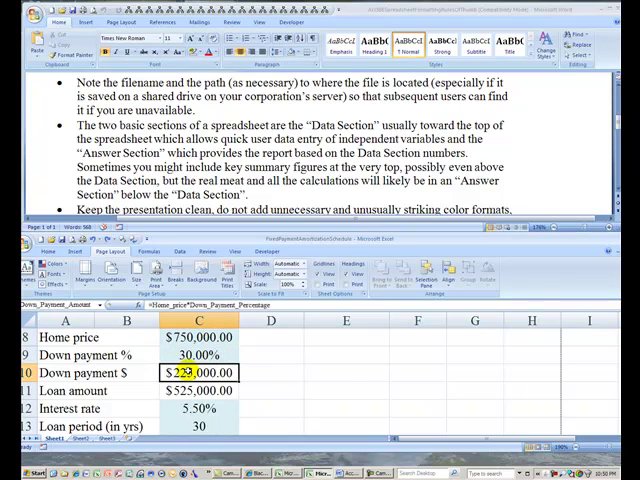
key("Down")
key("Down")
key("Down")
key("Down")
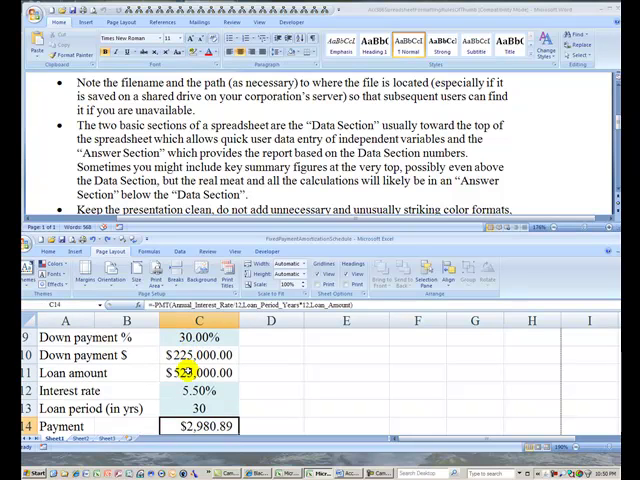
key("Down")
key("Down")
key("Down")
key("Down")
key("Down")
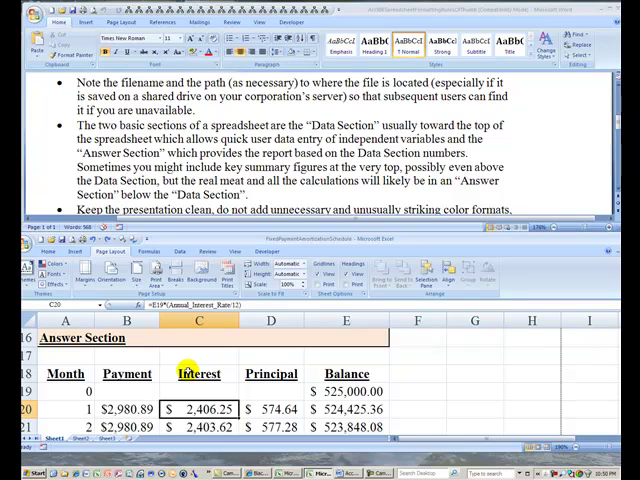
key("Up")
key("Up")
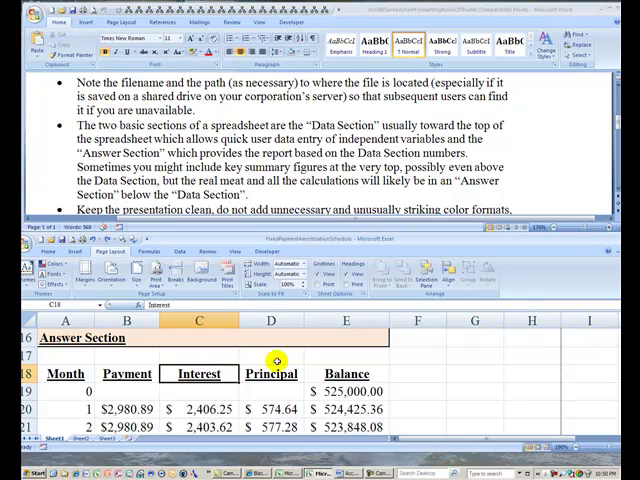
scroll(611, 190, "down", 1)
scroll(345, 165, "down", 1)
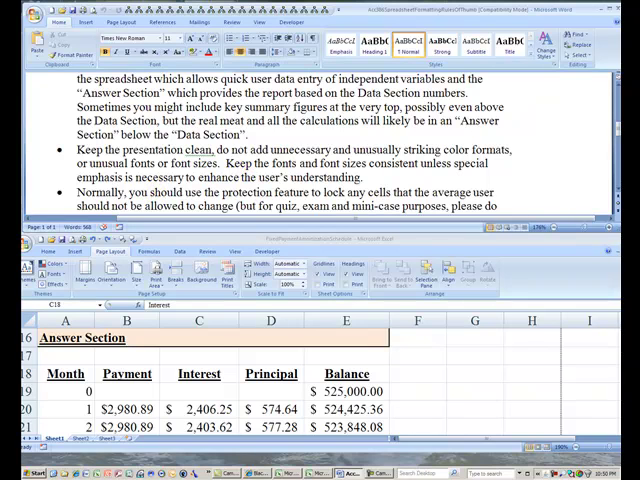
left_click(176, 370)
left_click(79, 374)
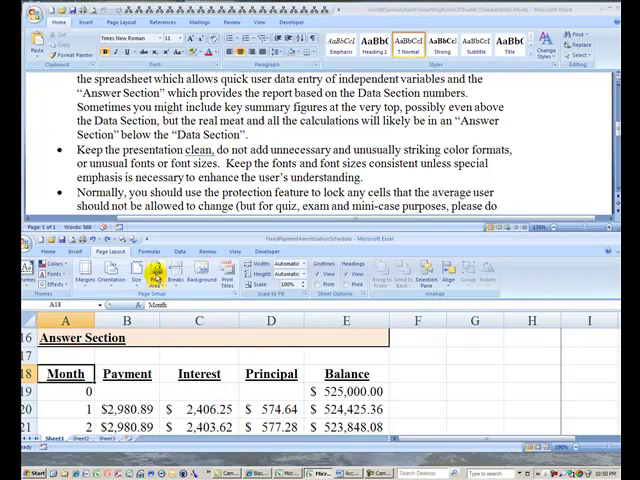
Format the amortization schedule as a light blue banded table with headers, then check its rows
left_click(52, 253)
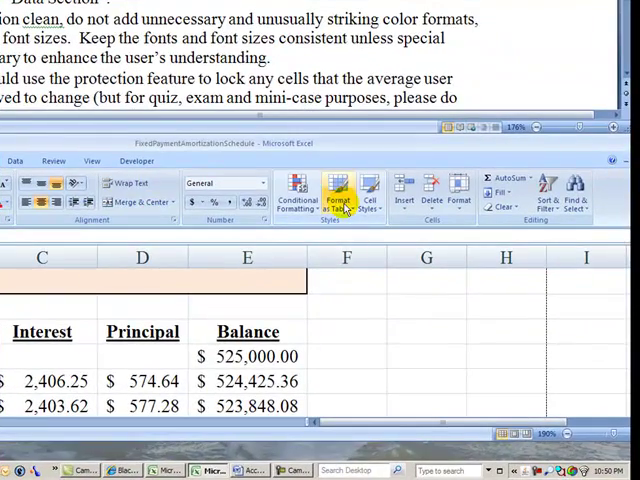
left_click(343, 207)
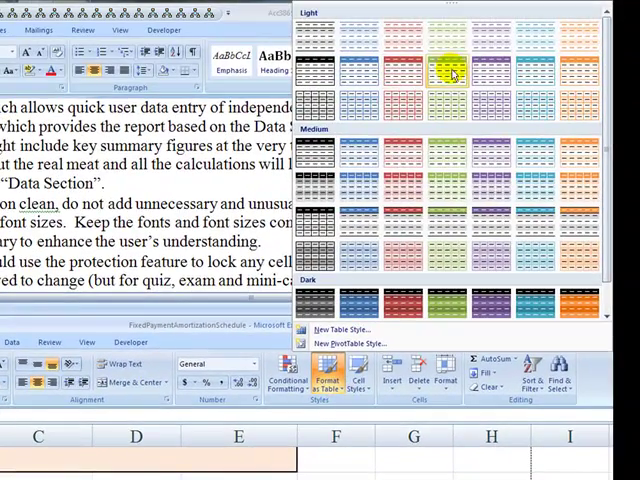
left_click(369, 53)
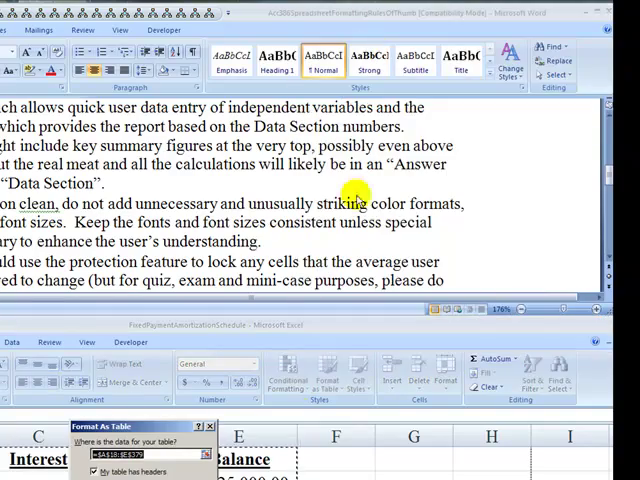
key("Return")
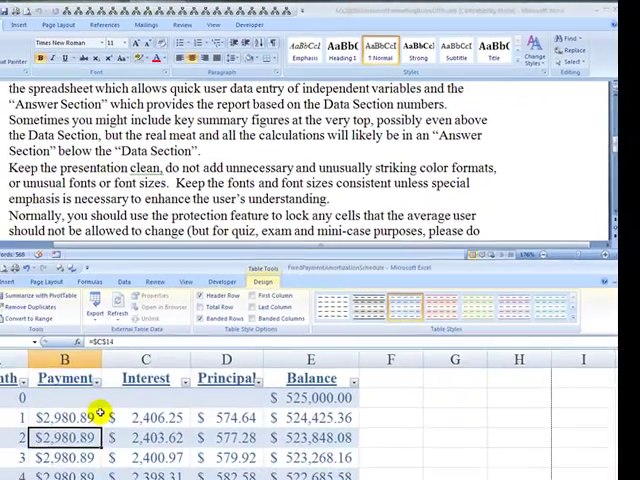
scroll(143, 383, "down", 1)
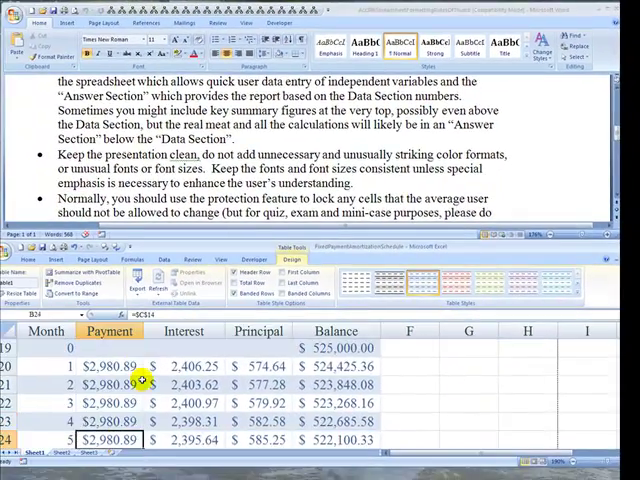
scroll(142, 380, "down", 1)
key("Down")
key("Down")
key("Down")
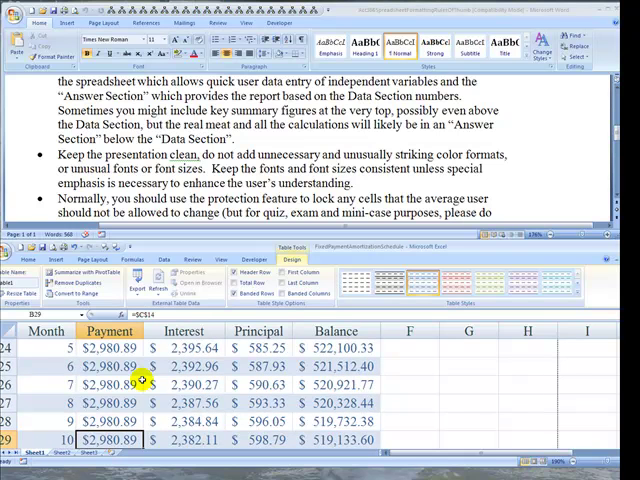
key("Up")
key("Up")
key("Up")
key("Up")
key("Up")
key("Up")
key("Up")
key("Up")
key("Up")
key("Down")
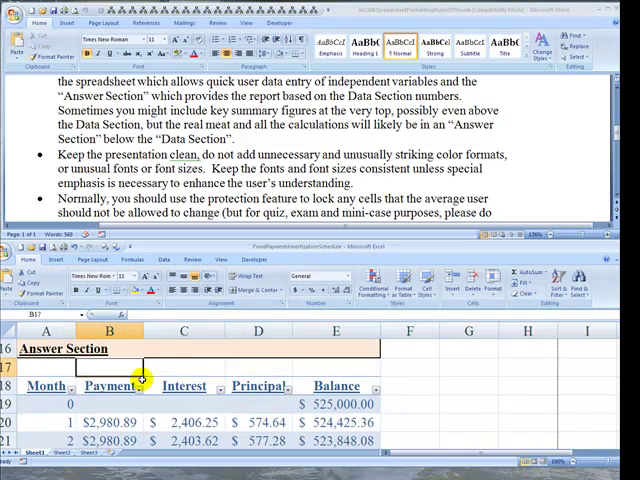
left_click(71, 391)
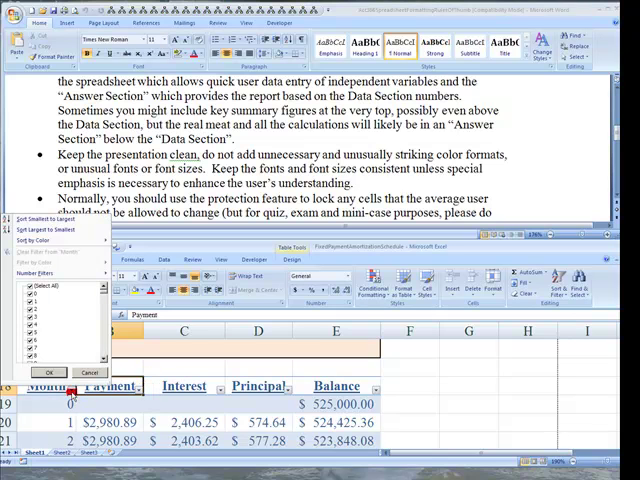
left_click(30, 287)
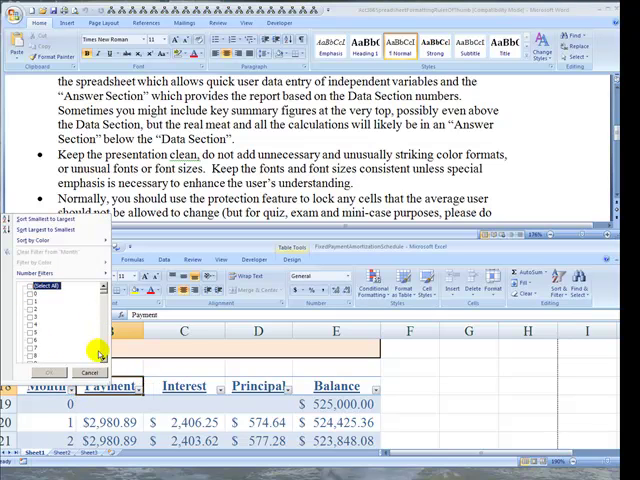
left_click(31, 356)
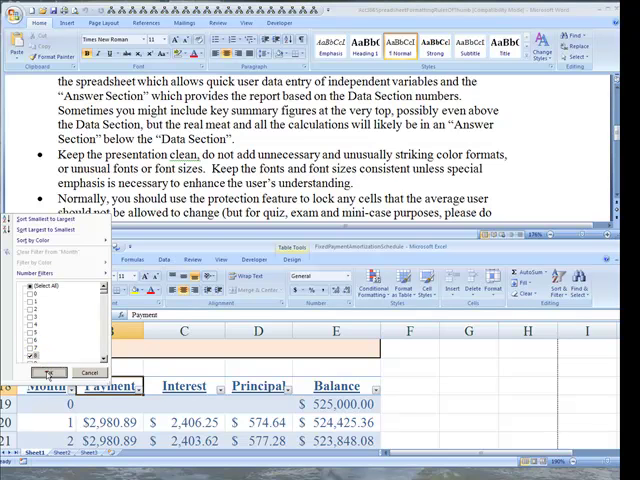
left_click(49, 372)
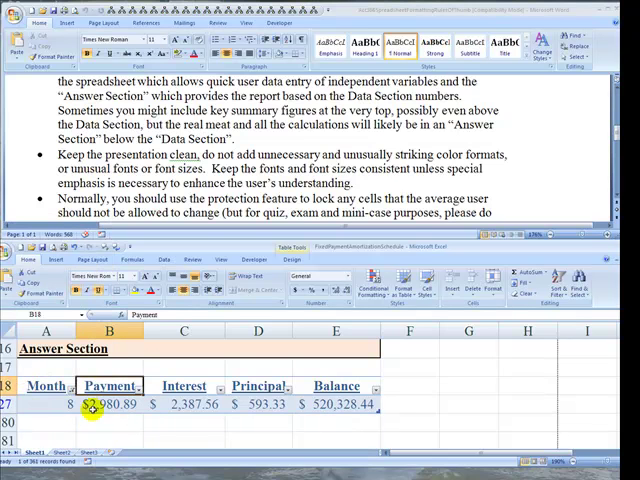
left_click(71, 391)
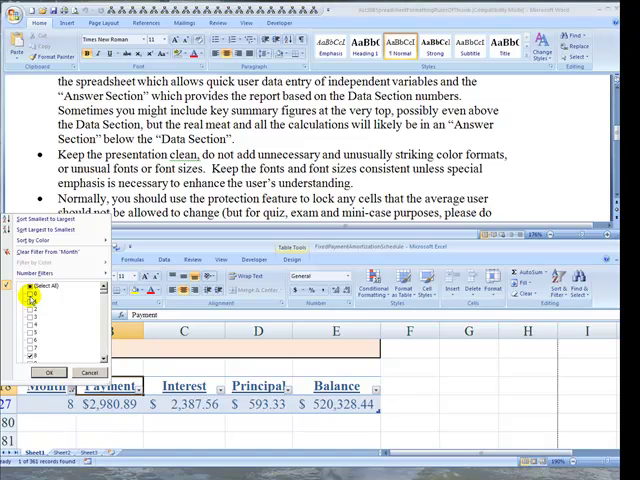
left_click(30, 287)
left_click(49, 372)
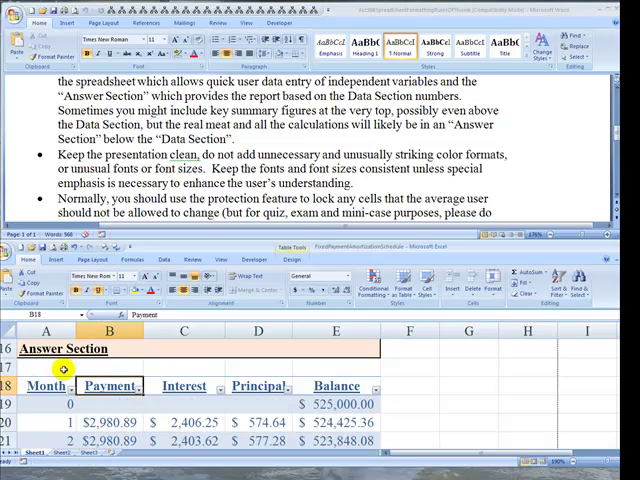
left_click(64, 368)
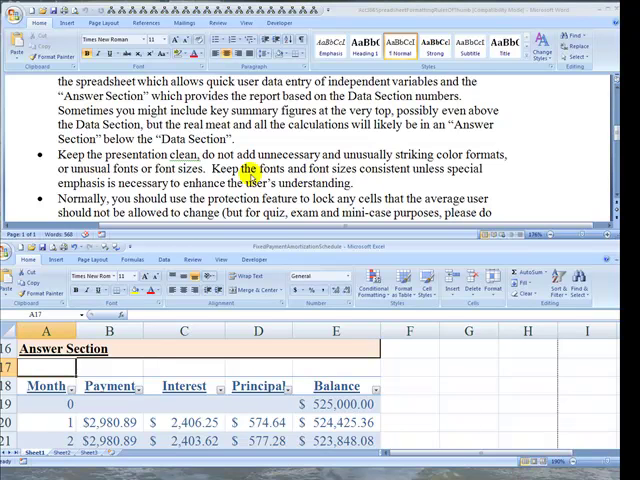
scroll(614, 193, "down", 2)
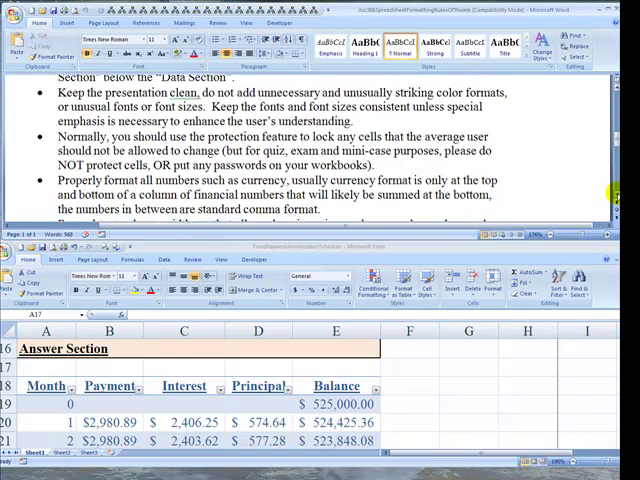
scroll(614, 193, "down", 1)
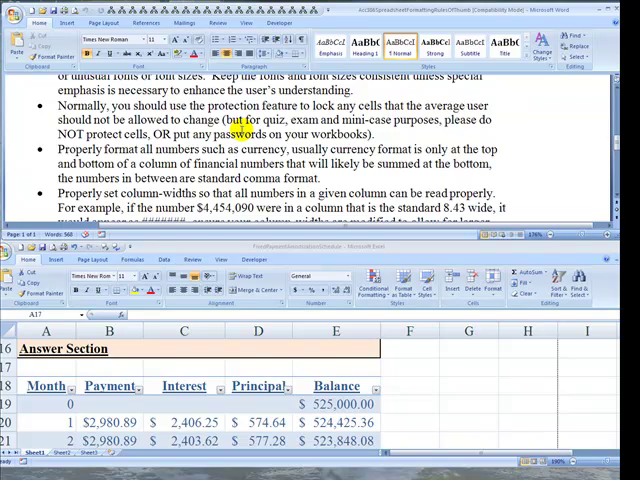
Review the home price and down payment inputs and the Down payment $ formula, leaving it unchanged
left_click(182, 378)
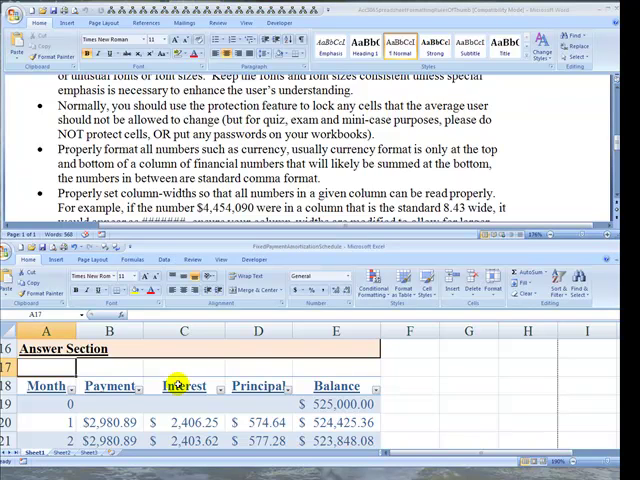
key("ctrl+Home")
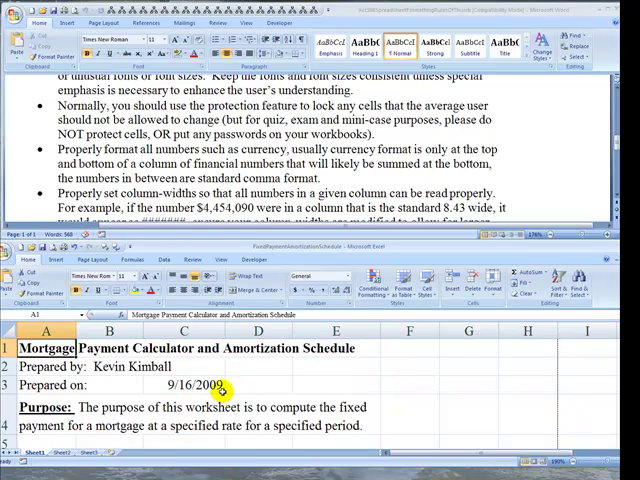
key("Down")
key("Down")
key("Down")
key("Down")
key("Down")
key("Down")
key("Down")
key("Down")
key("Down")
key("Down")
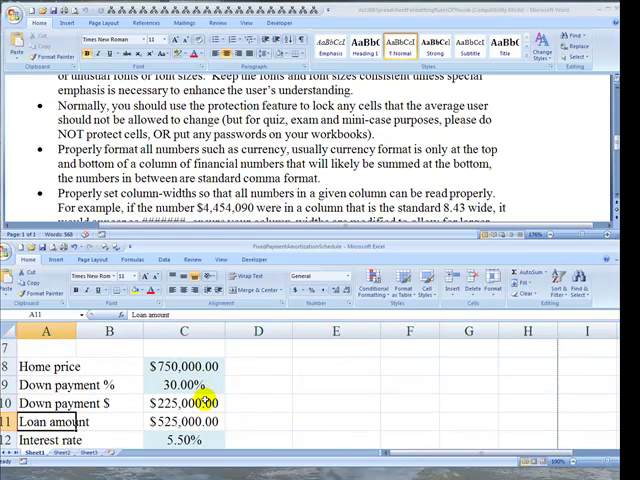
left_click_drag(196, 366, 196, 385)
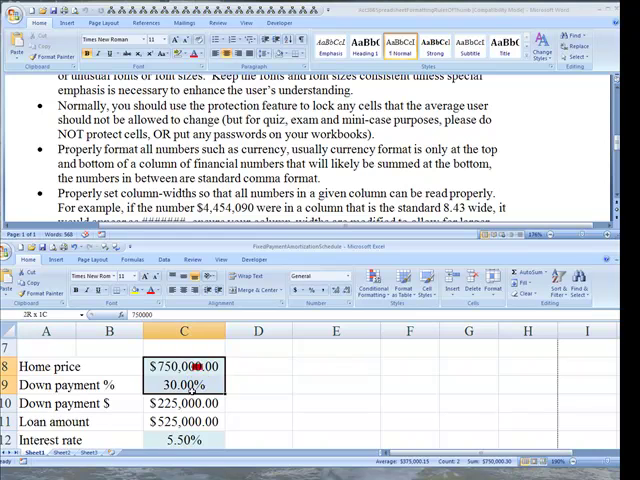
left_click_drag(185, 440, 185, 385)
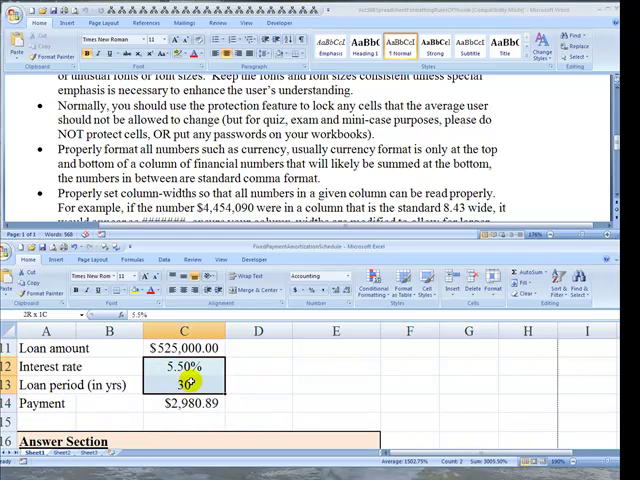
left_click(185, 348)
key("Up")
scroll(185, 348, "up", 1)
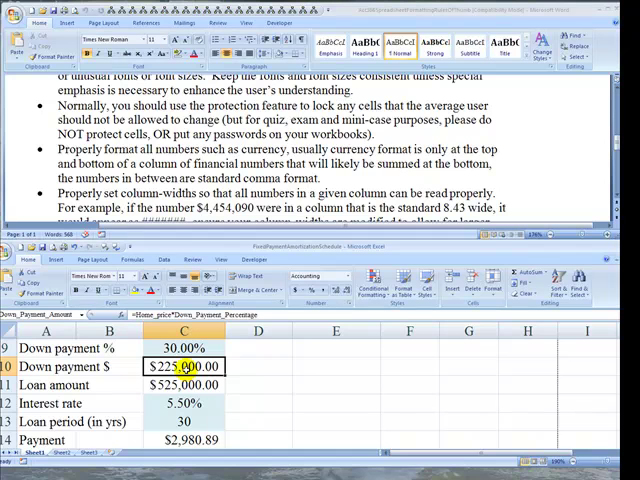
double_click(185, 368)
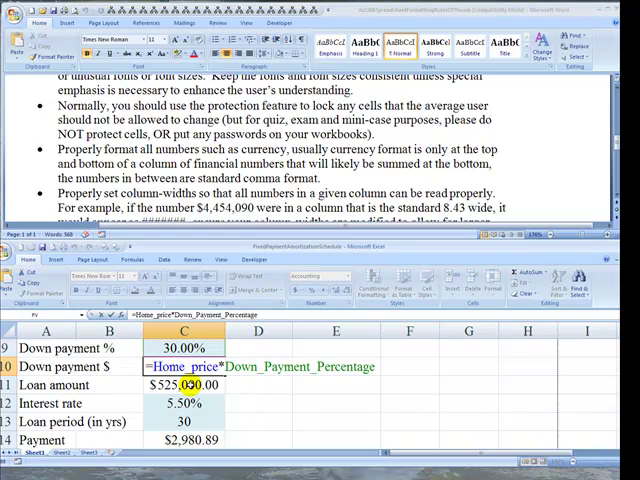
key("Return")
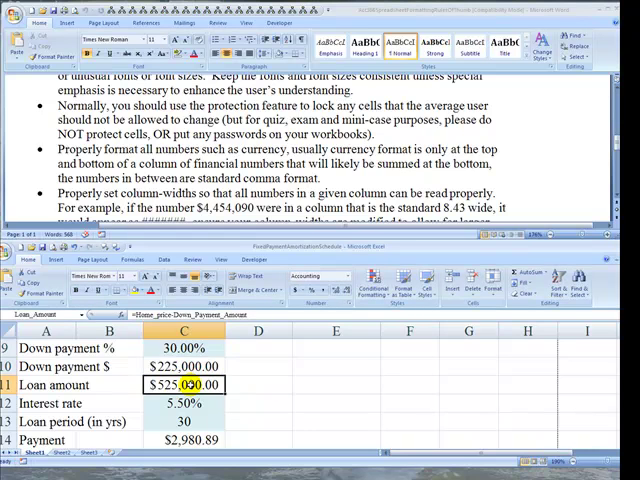
Select the Data Section input cells from Home price through the $2,980.89 Payment
key("Up")
key("Up")
key("Up")
key("Up")
key("Down")
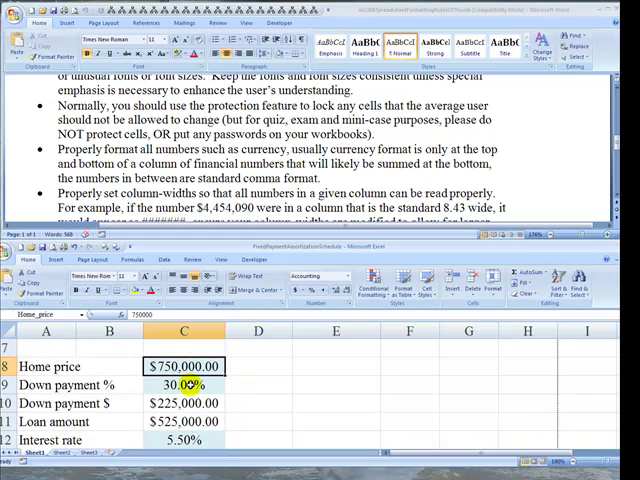
right_click(170, 366)
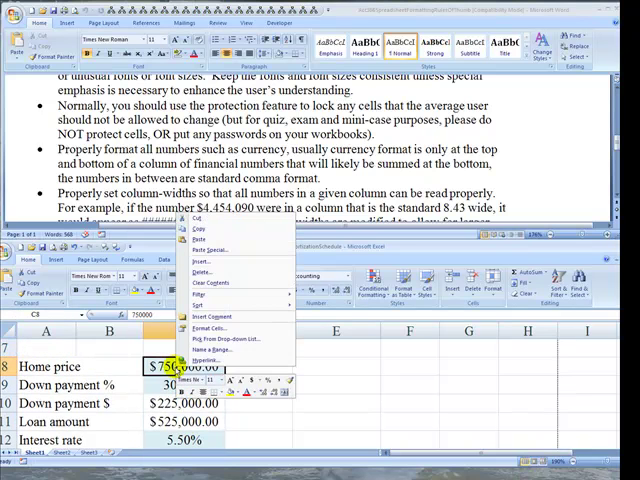
key("Escape")
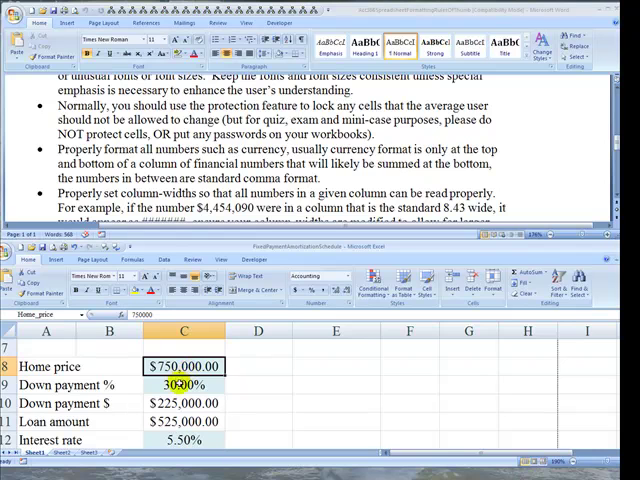
left_click(178, 384, "ctrl")
left_click(185, 440, "ctrl")
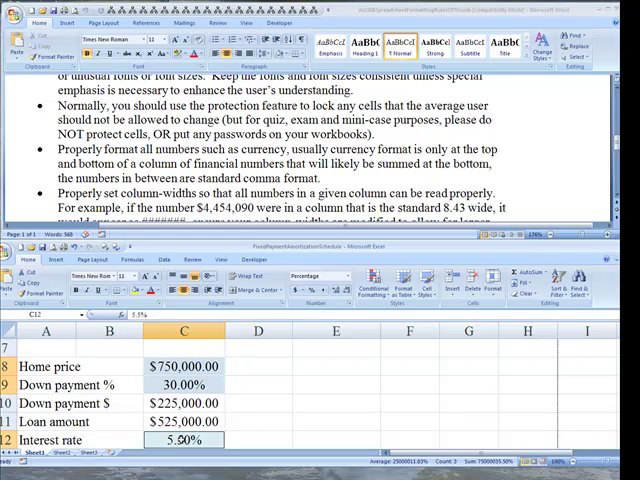
scroll(190, 440, "down", 1)
left_click(190, 440, "ctrl")
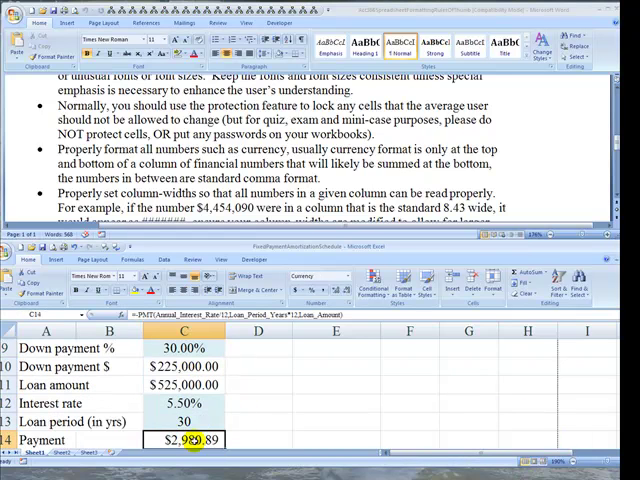
key("Up")
key("Up")
key("Up")
key("Up")
key("Up")
key("Up")
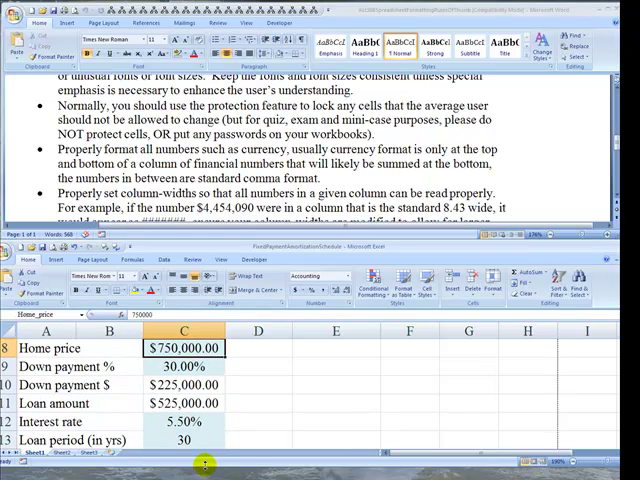
Enlarge the window to show the Payment row and step through each input value's number format
left_click_drag(203, 464, 200, 477)
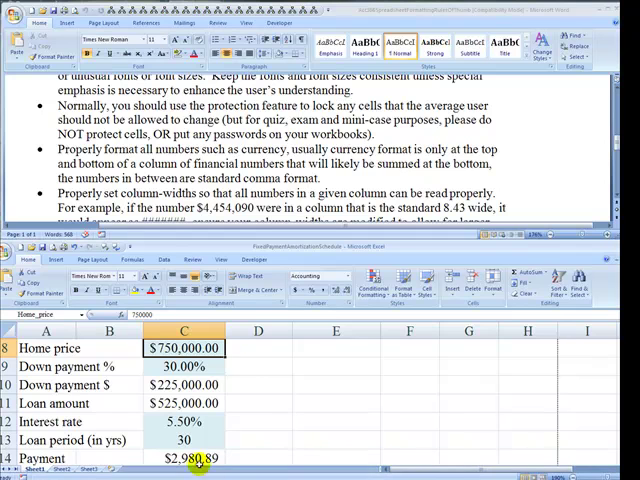
key("Down")
key("Down")
key("Down")
key("Up")
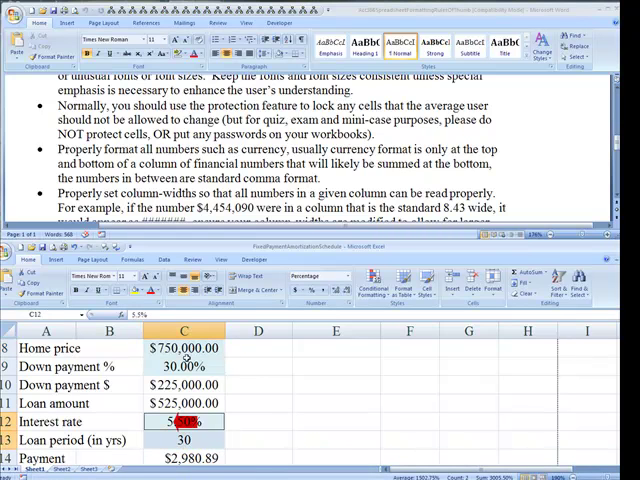
left_click(183, 439)
left_click(177, 421)
left_click(190, 366)
left_click(186, 347)
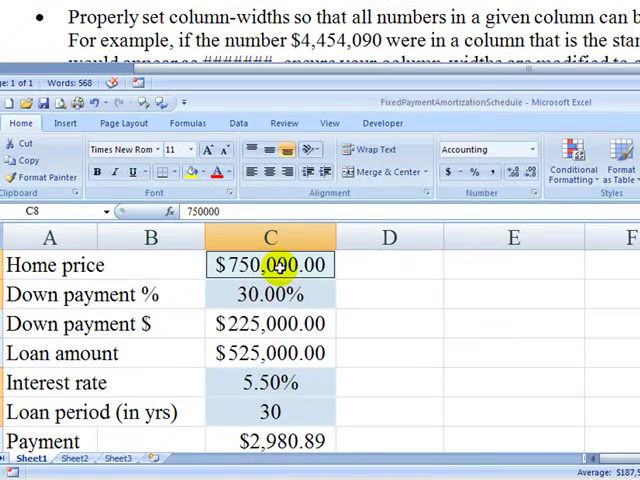
Turn off the Locked protection setting for the $750,000 Home price input cell
right_click(280, 265)
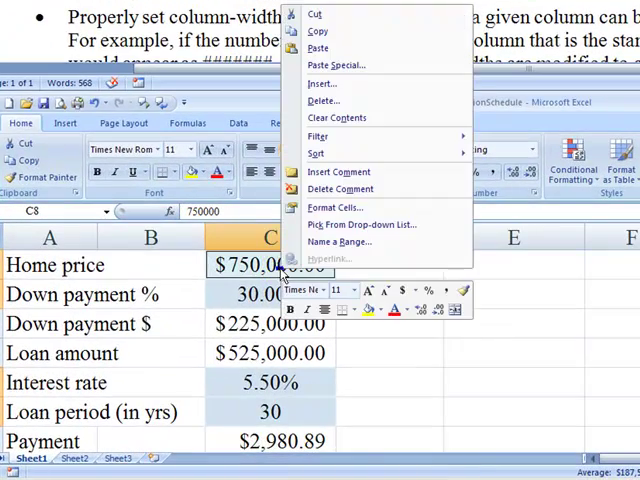
left_click(322, 214)
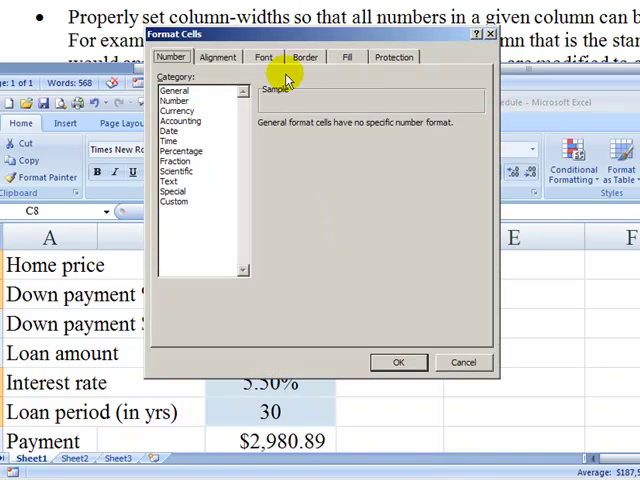
left_click(401, 62)
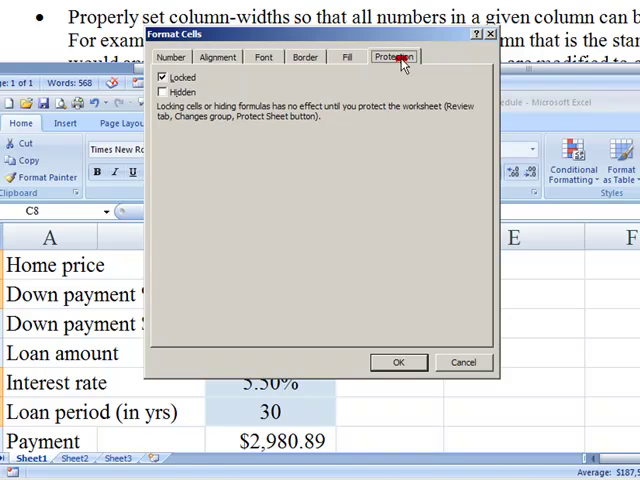
left_click(165, 81)
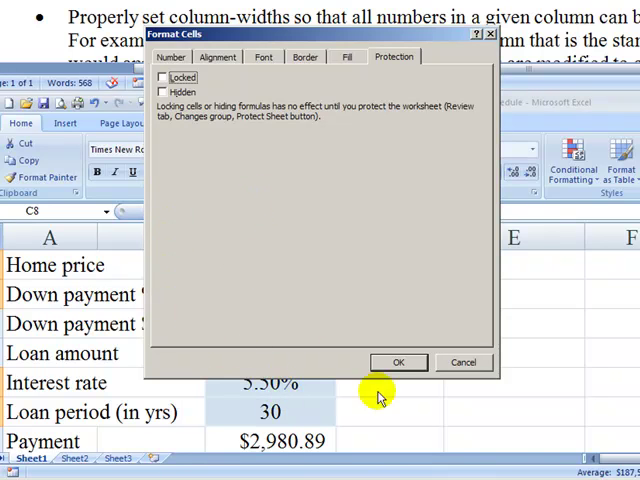
left_click(408, 361)
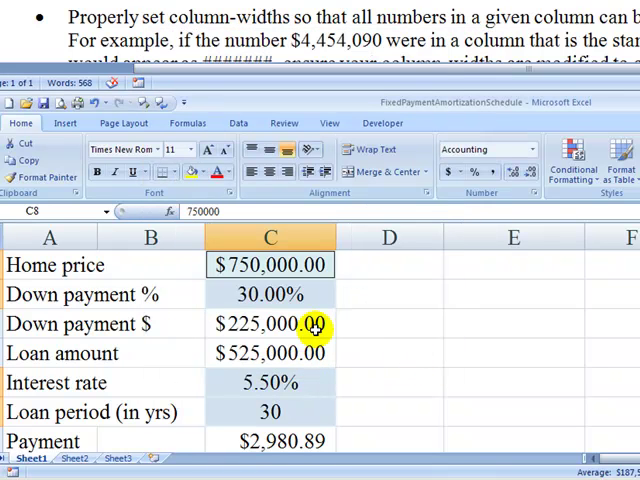
left_click(315, 325)
left_click(379, 324)
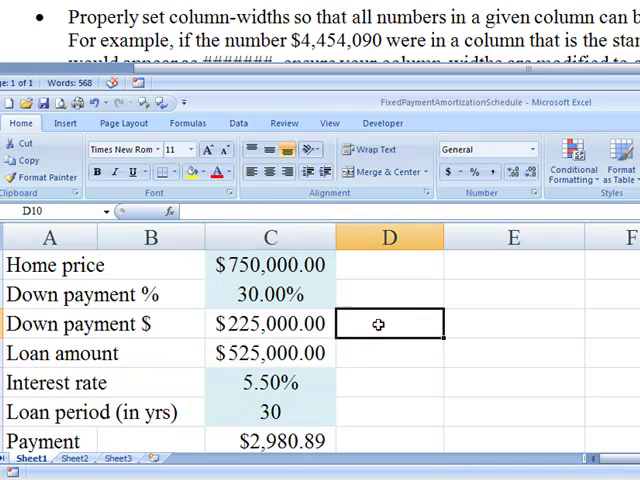
type("klsdlksdfjl")
key("Return")
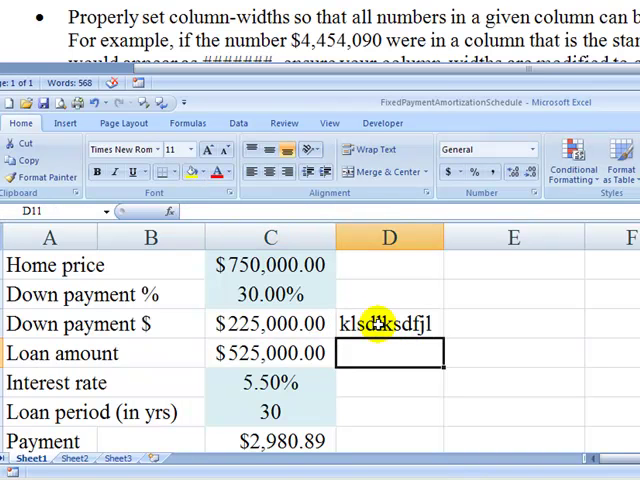
left_click(379, 324)
key("Delete")
key("Left")
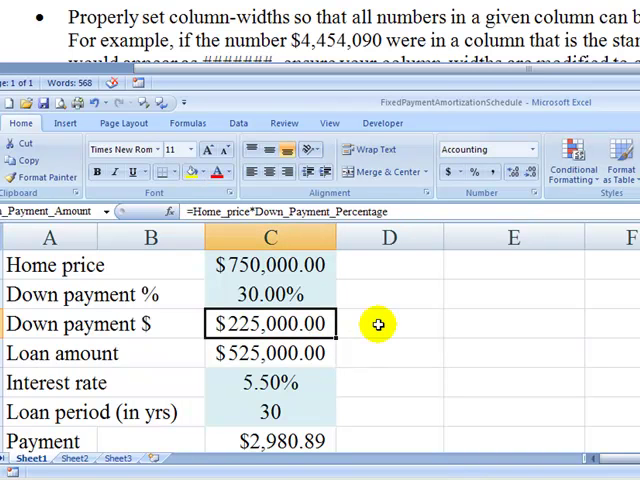
type("dfaskljsdfkljl")
key("Return")
key("Up")
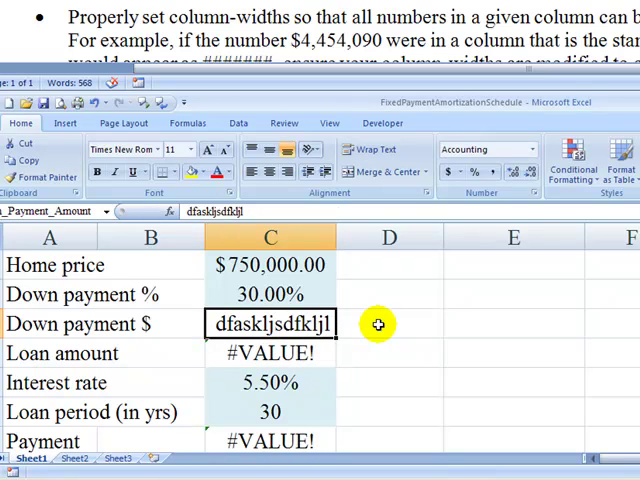
key("ctrl+z")
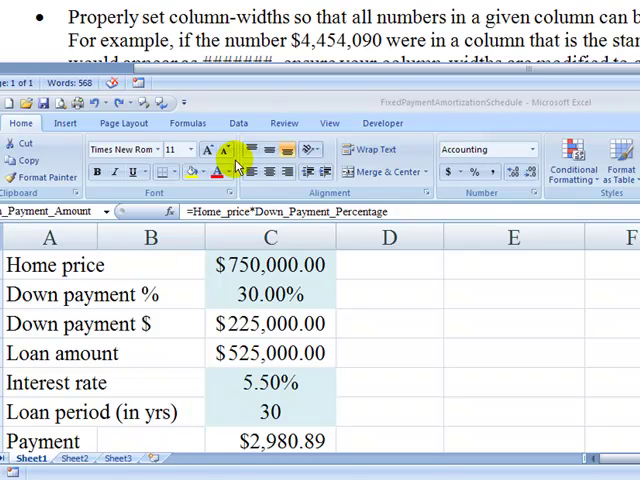
Protect the sheet with no password, allowing users to select only unlocked cells
left_click(284, 124)
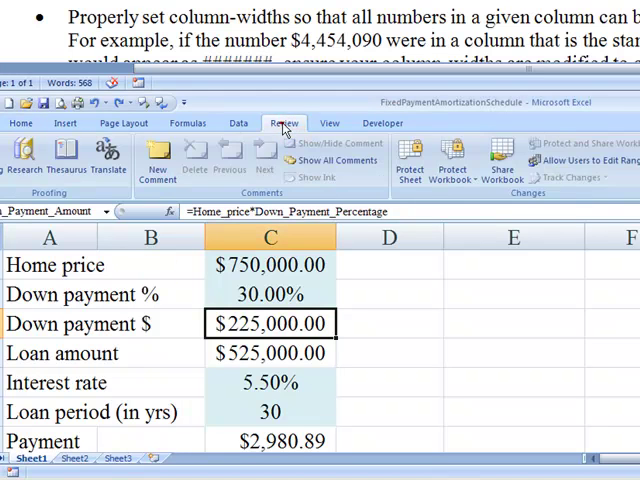
left_click(420, 163)
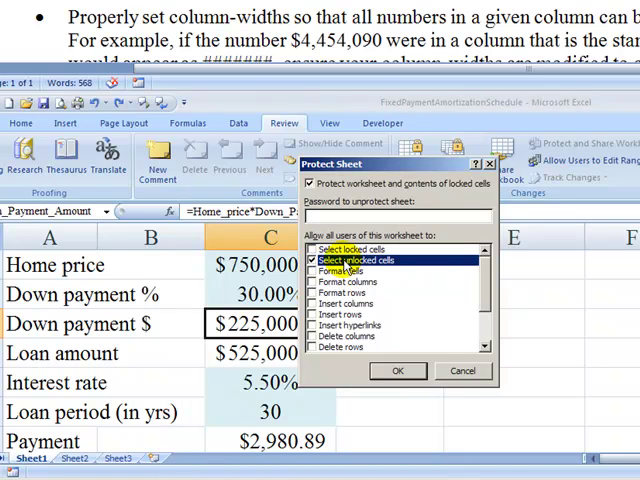
left_click(312, 250)
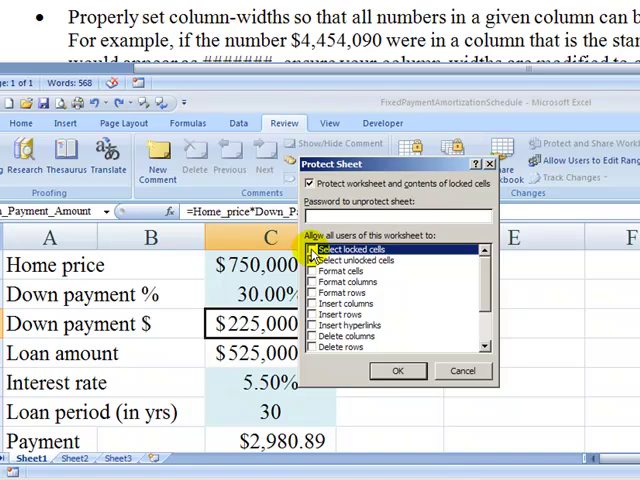
left_click(312, 250)
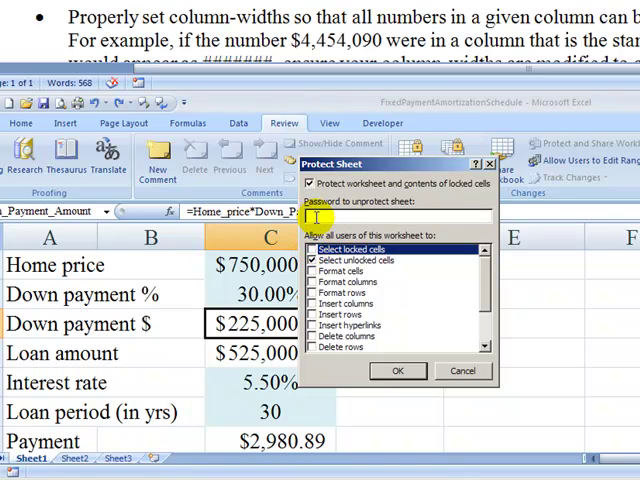
left_click(312, 250)
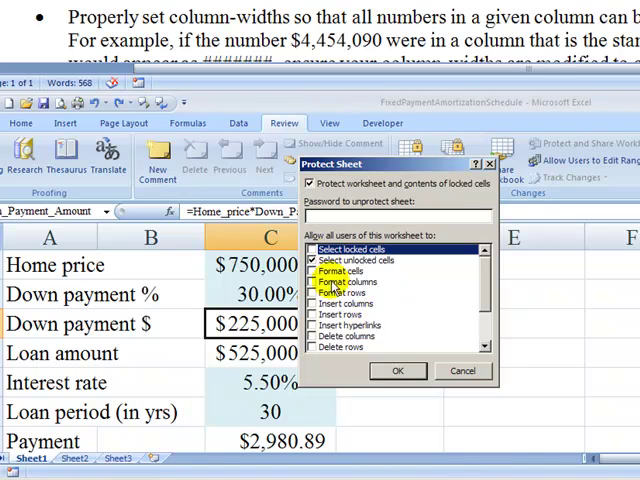
left_click(399, 373)
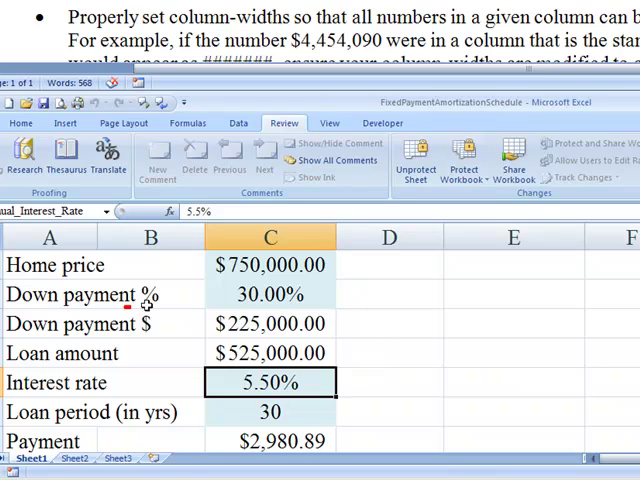
Test protection by trying to select the Home price, Down payment %, Interest rate and Loan period inputs
left_click(264, 266)
left_click(270, 297)
left_click(275, 382)
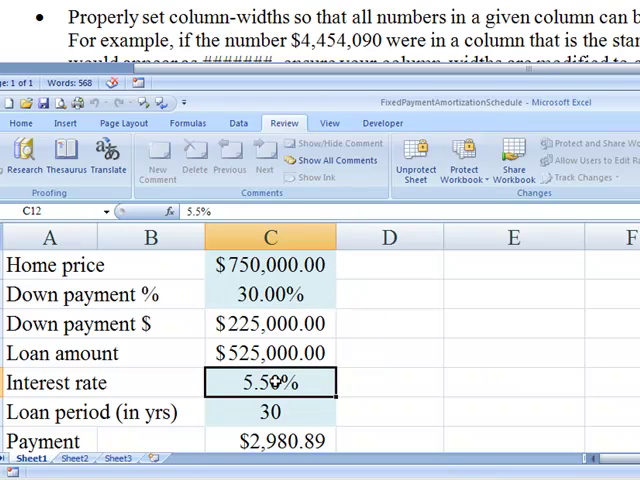
left_click(271, 410)
left_click(300, 382)
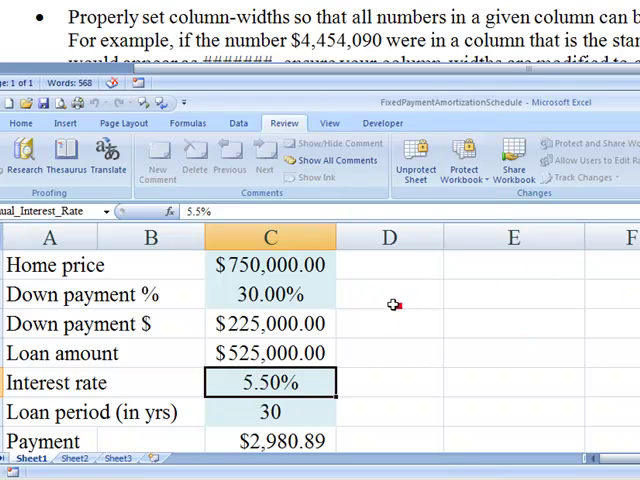
left_click(271, 263)
left_click(270, 295)
left_click(271, 382)
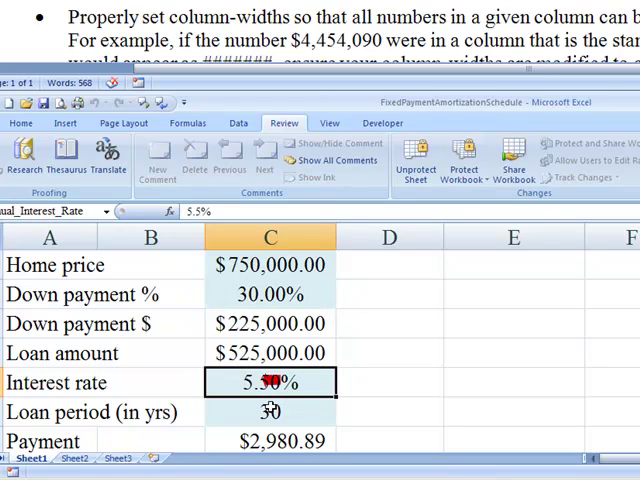
left_click(270, 410)
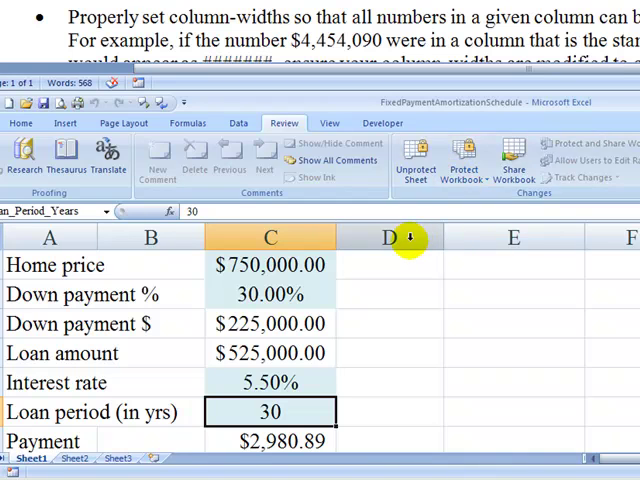
Unprotect the worksheet and return to cell A1
left_click(417, 155)
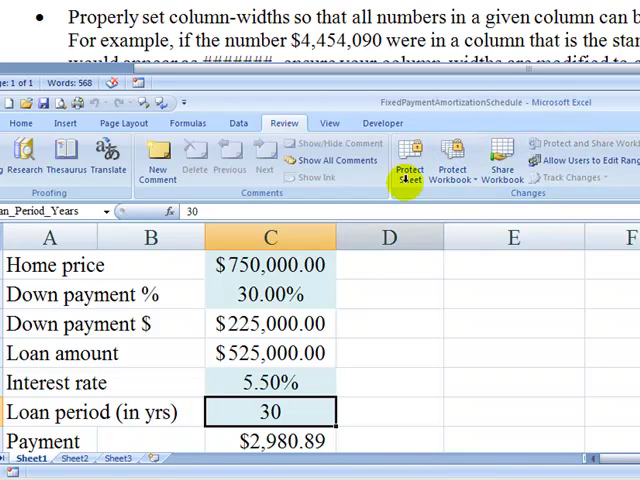
left_click(293, 323)
left_click(420, 327)
left_click(531, 357)
left_click(293, 327)
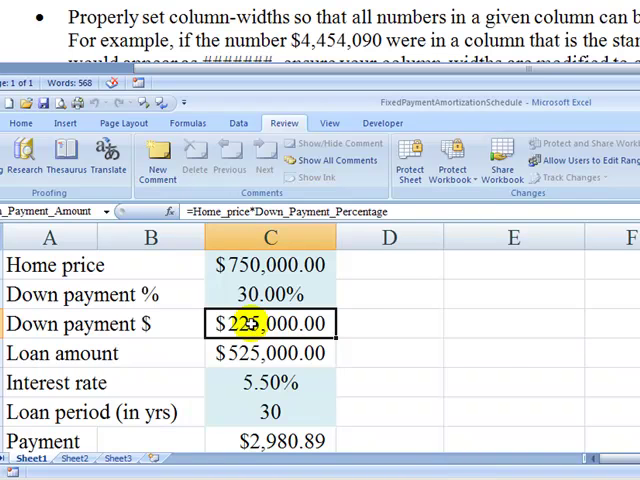
key("ctrl+Home")
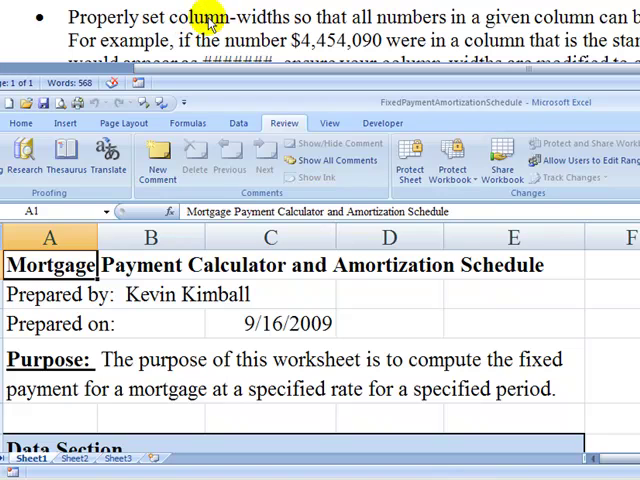
Narrow column C to ######, then AutoFit it to show full dollar values like $750,000.00
left_click(285, 335)
key("Down")
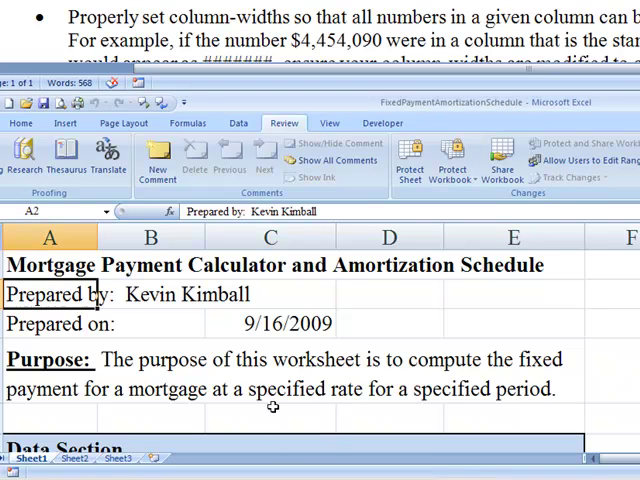
key("Down")
key("Down")
key("Down")
key("Down")
key("Down")
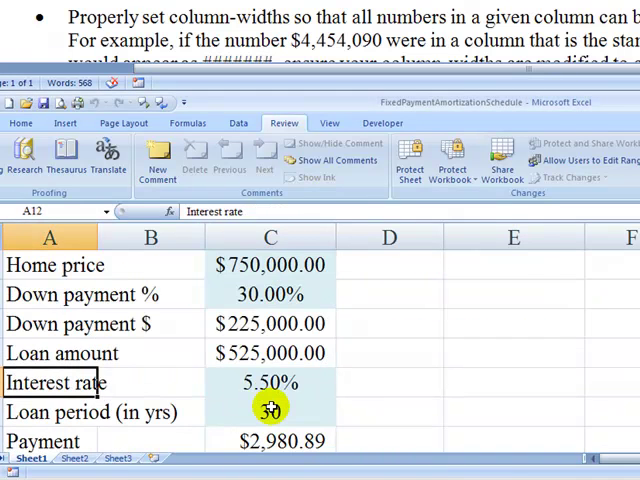
key("Up")
left_click_drag(334, 238, 299, 240)
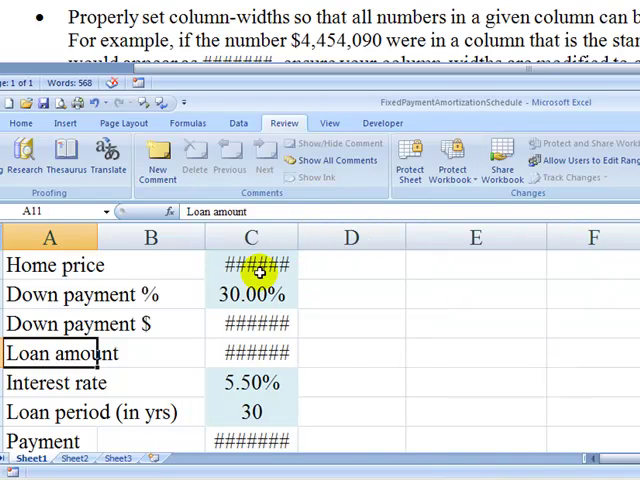
double_click(297, 237)
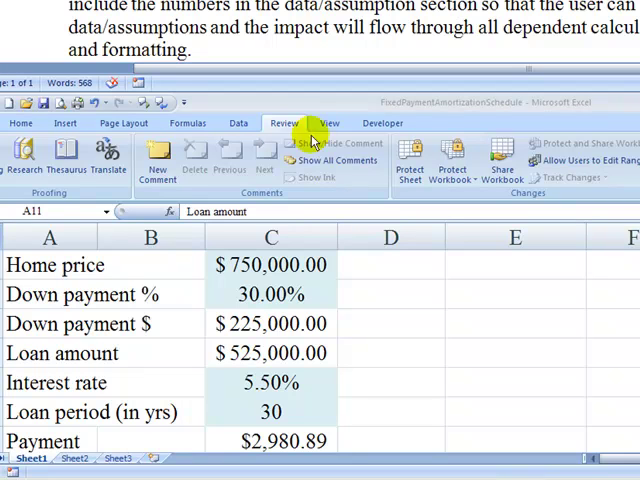
Inspect the formulas behind the Down payment $ and the $2,980.89 Payment
left_click(240, 323)
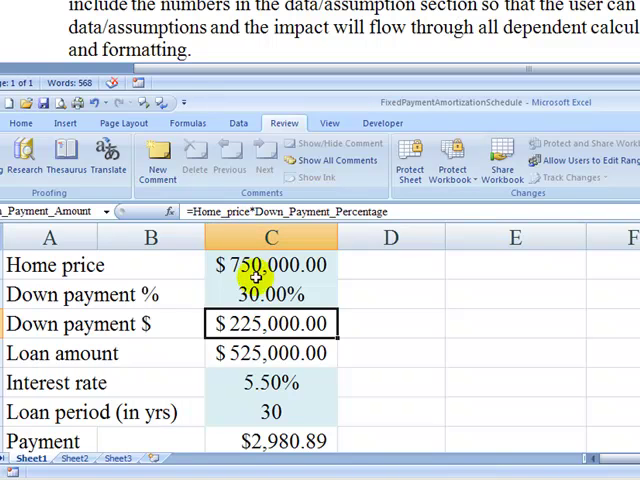
left_click(257, 444)
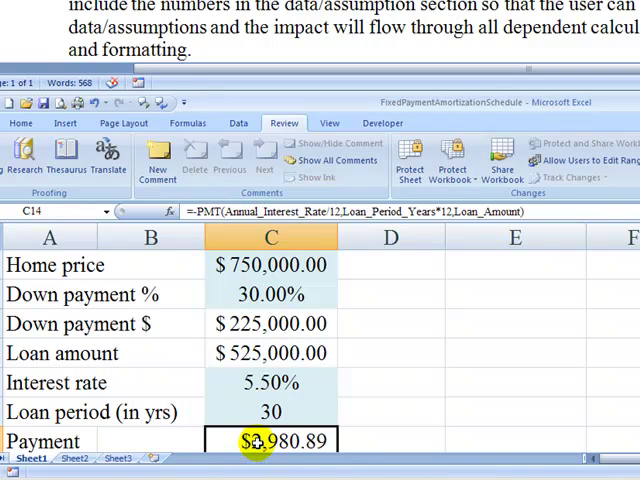
key("Down")
key("Down")
key("Down")
key("Down")
key("Down")
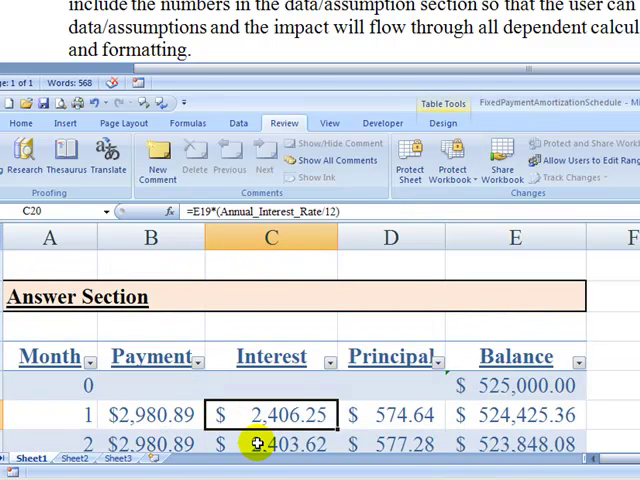
key("Left")
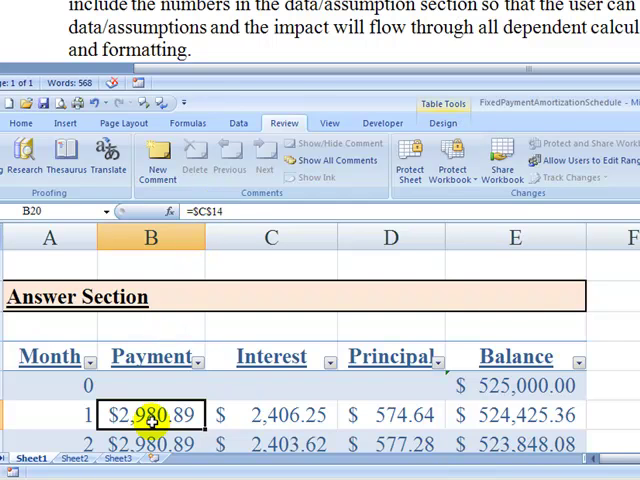
key("Down")
key("Down")
key("Down")
key("Down")
key("Down")
key("Down")
key("Down")
key("Down")
key("Down")
key("Down")
key("Up")
key("Up")
key("Up")
key("Up")
key("Up")
key("Up")
key("Up")
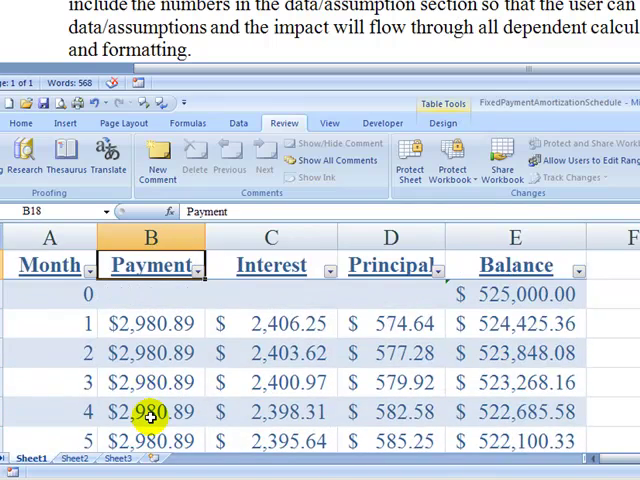
key("Up")
key("Up")
key("Up")
key("Down")
key("Down")
key("Down")
key("Down")
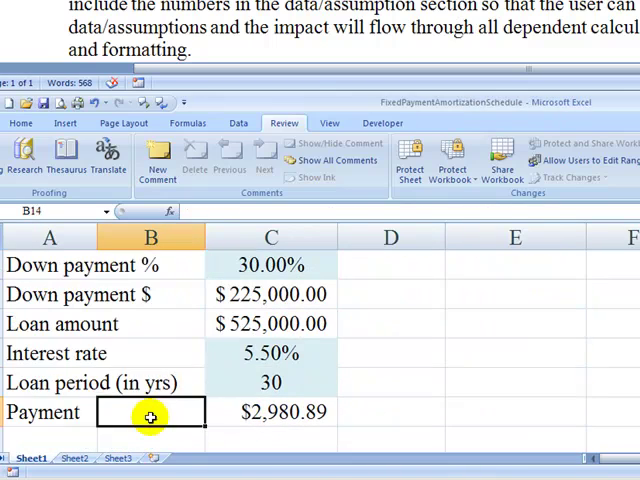
key("Down")
key("Right")
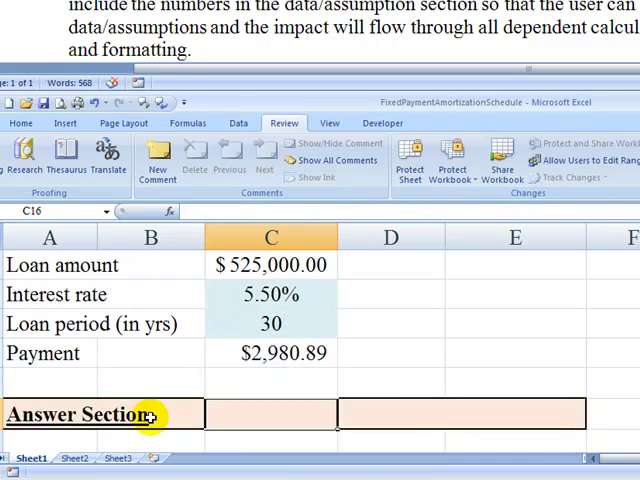
key("Down")
key("Down")
key("Down")
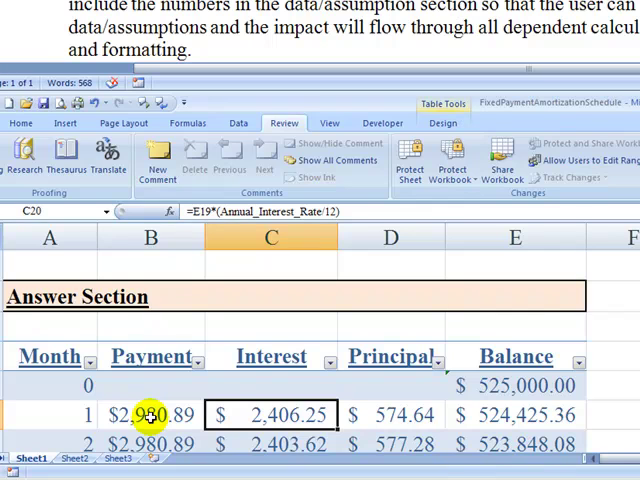
key("F2")
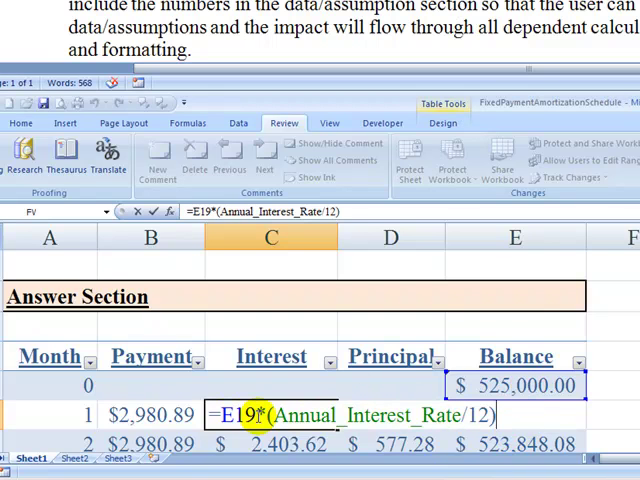
key("Return")
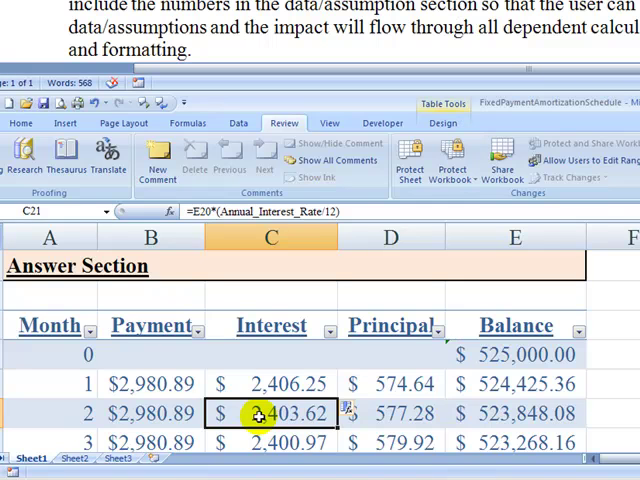
double_click(258, 416)
key("Return")
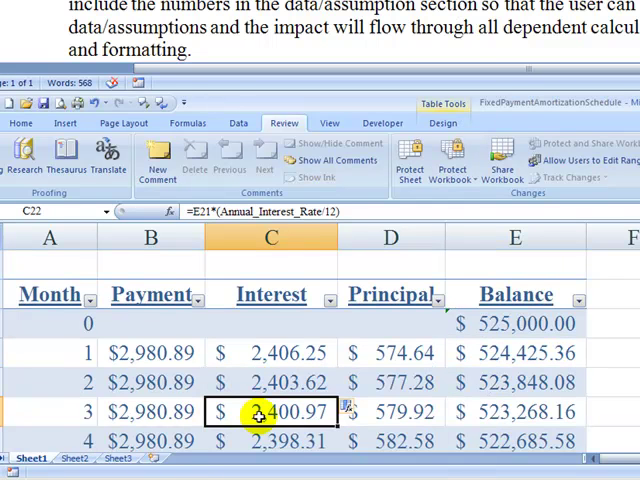
double_click(258, 414)
key("Return")
key("Up")
key("Up")
key("Up")
key("F2")
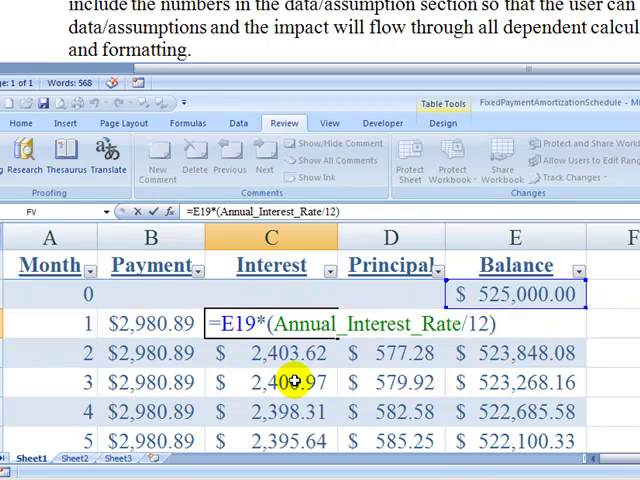
key("Return")
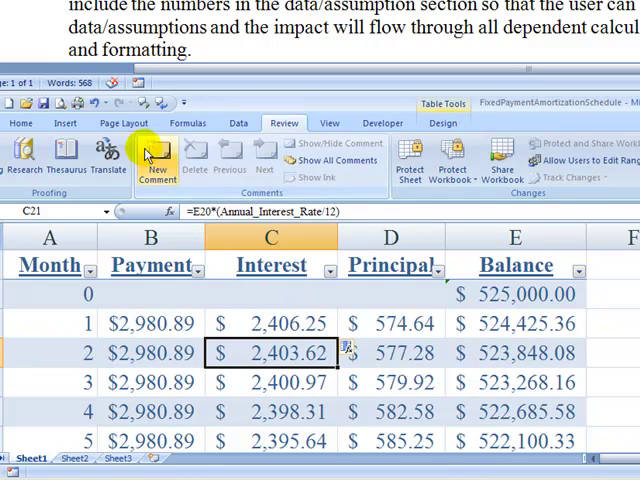
Keep portrait orientation in Page Setup and scale the printout to fit 1 page wide by 1 tall
left_click(122, 124)
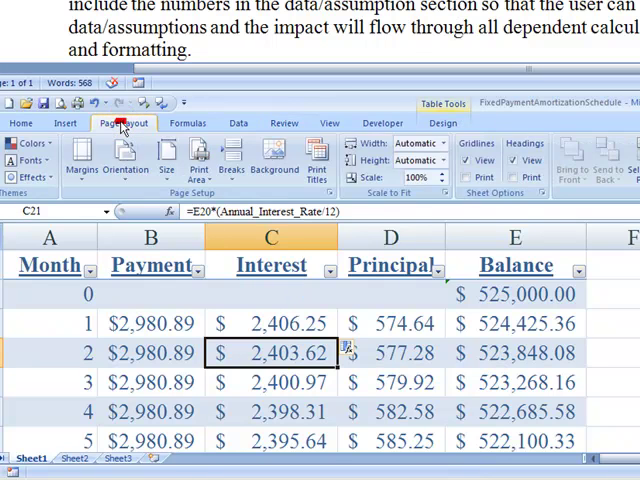
left_click(329, 192)
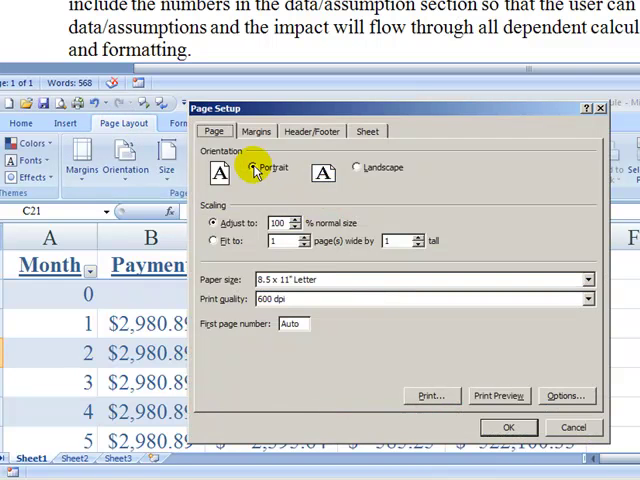
left_click(356, 170)
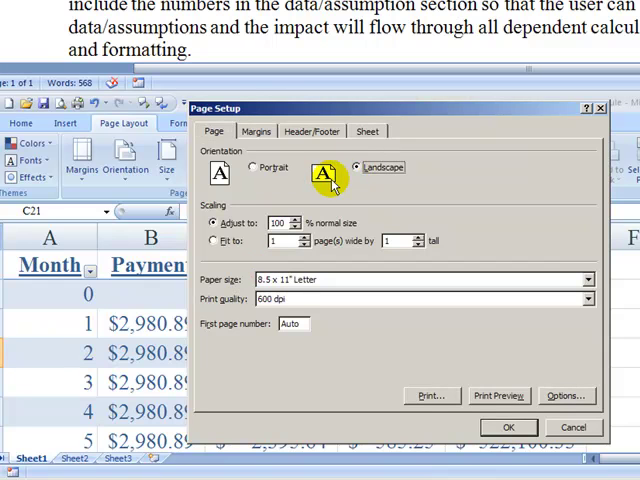
left_click(253, 168)
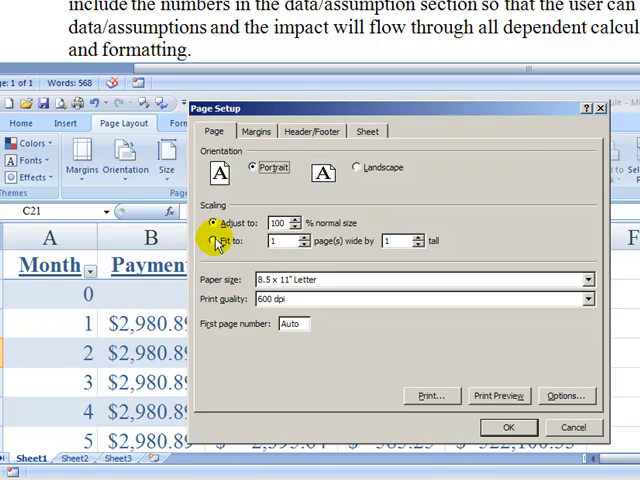
left_click(213, 242)
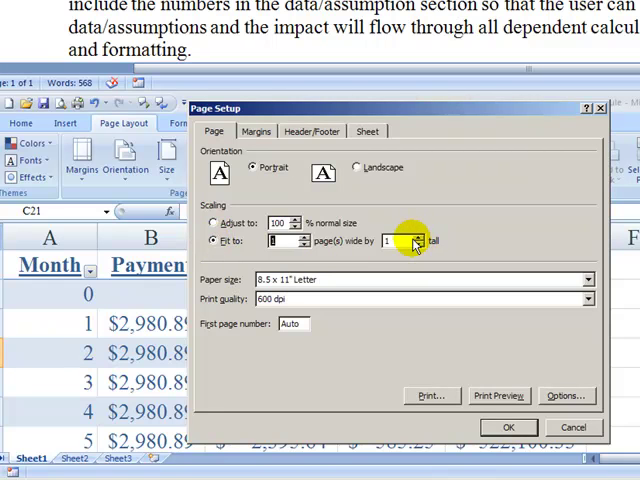
left_click(304, 238)
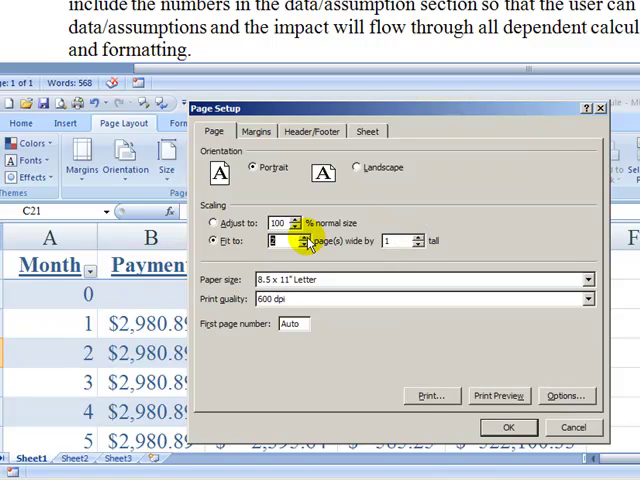
left_click(304, 245)
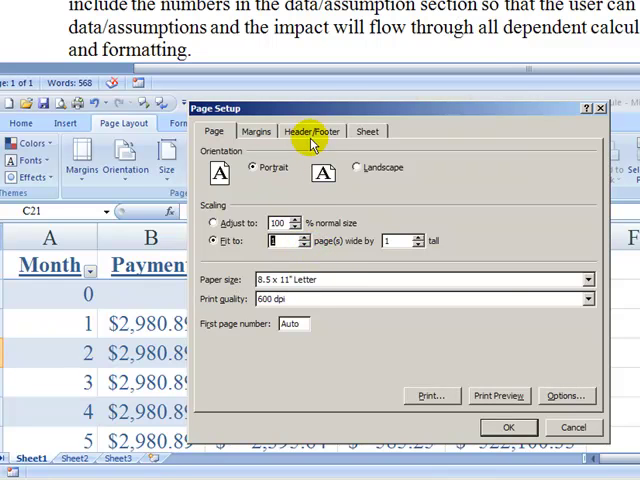
Confirm rows to repeat at top $18:$18, preview the one-page printout, and close the preview
left_click(365, 133)
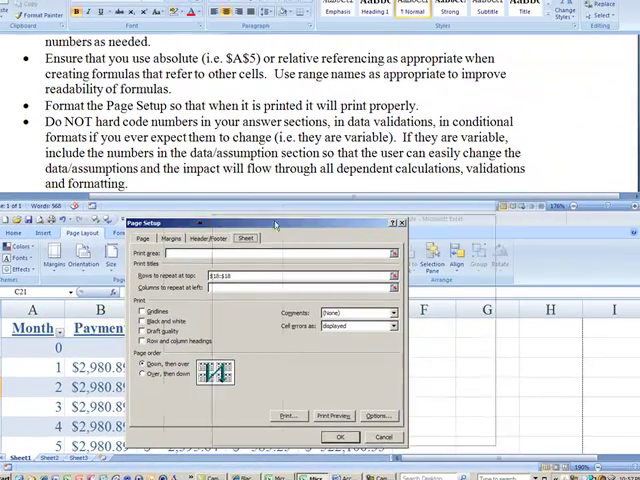
left_click_drag(200, 226, 374, 209)
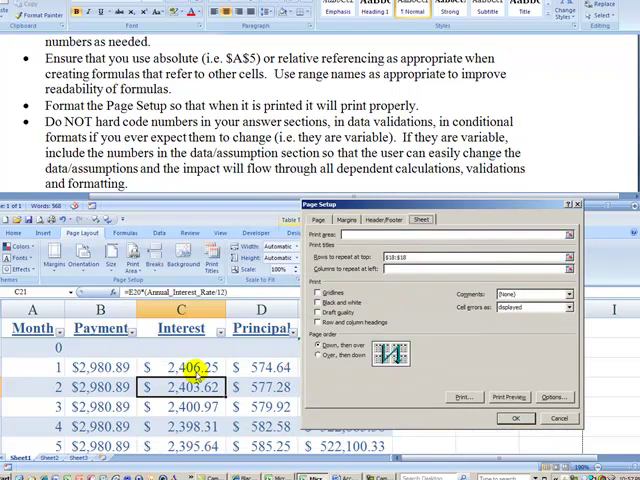
left_click(510, 397)
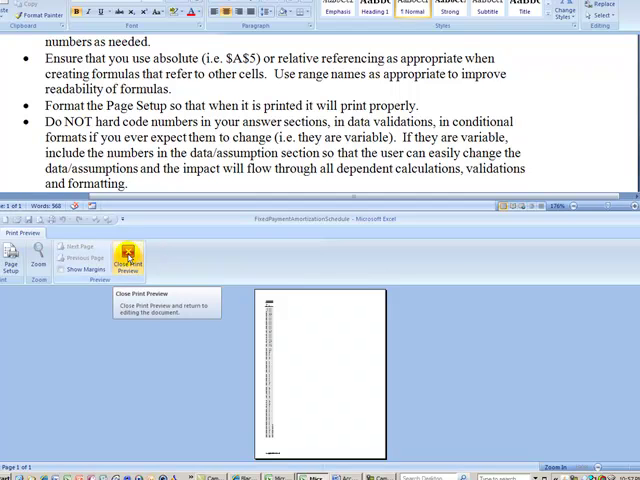
left_click(128, 258)
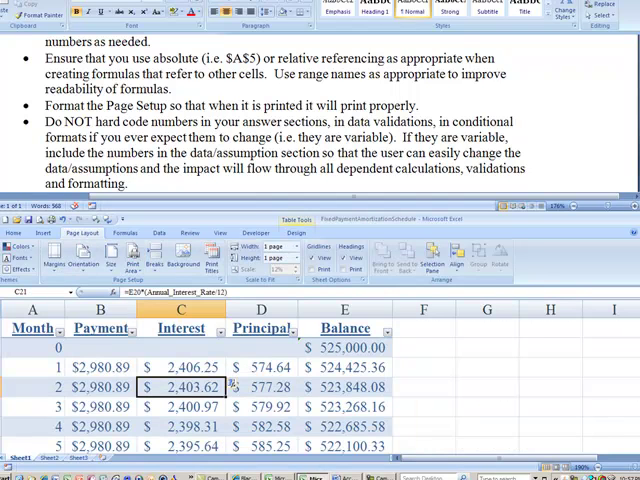
Return print scaling to 100% normal size instead of fit-to-one-page, then reopen Page Setup
left_click(217, 279)
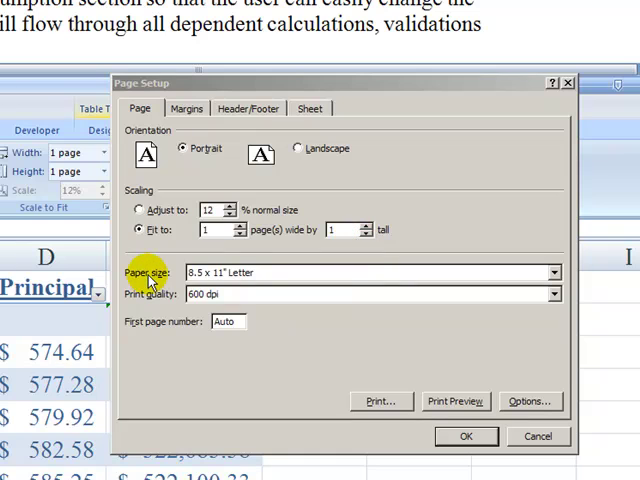
left_click(139, 210)
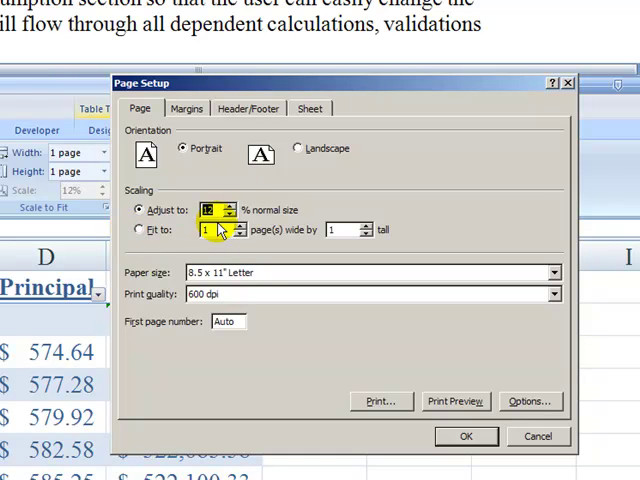
type("1")
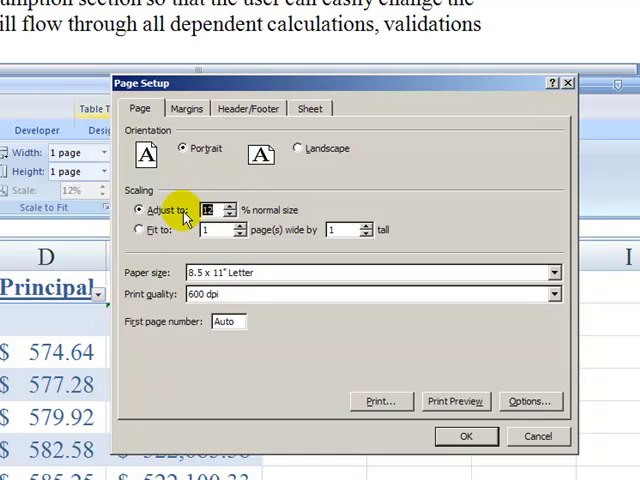
key("Return")
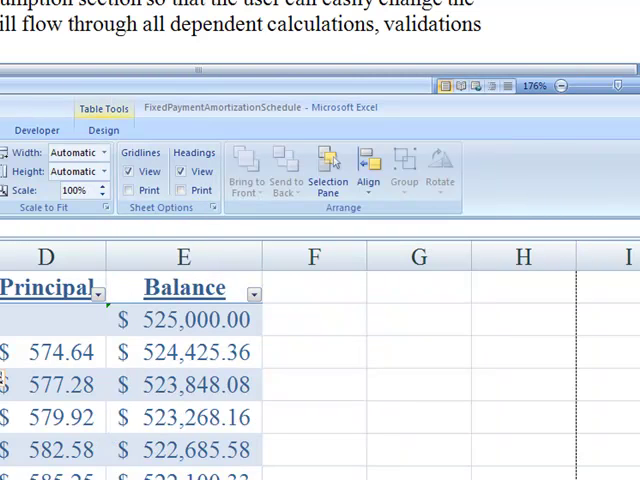
left_click(105, 207)
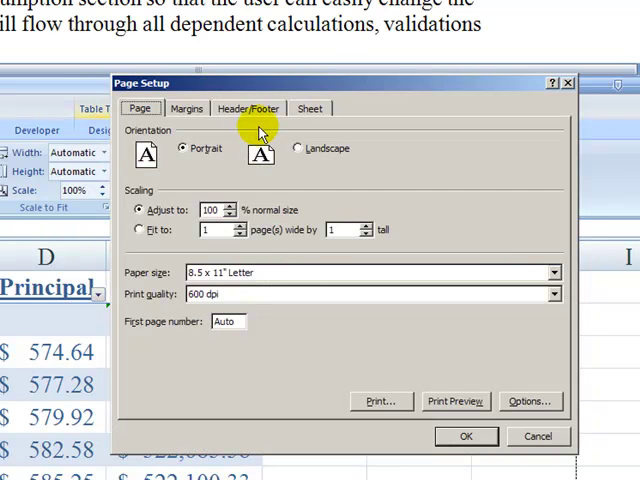
Preview the 8-page printout, zoom to inspect, and advance to page 3 to check the repeated header row
left_click(458, 402)
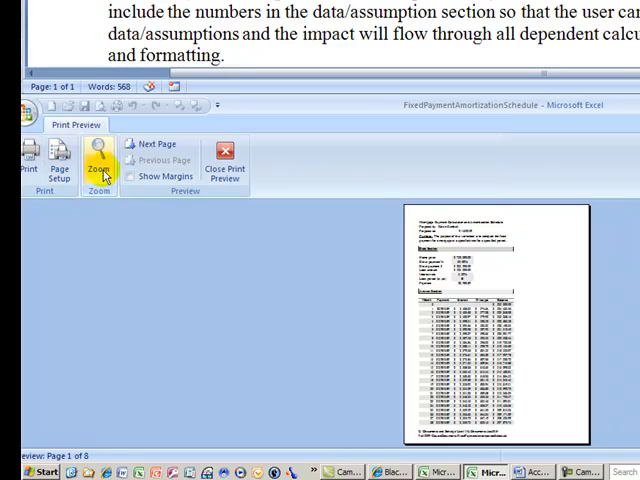
left_click(100, 168)
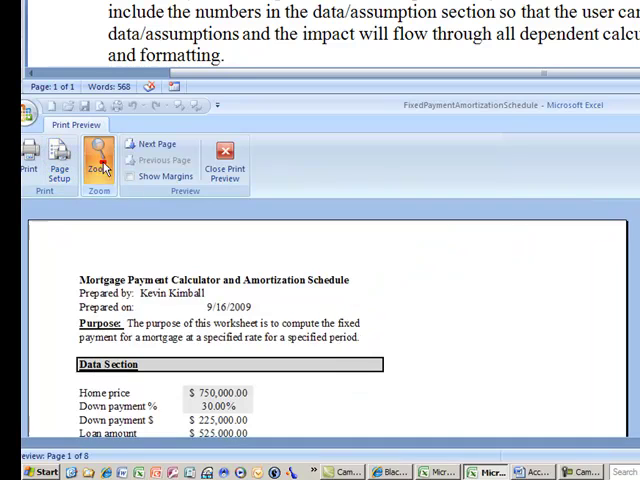
left_click(252, 337)
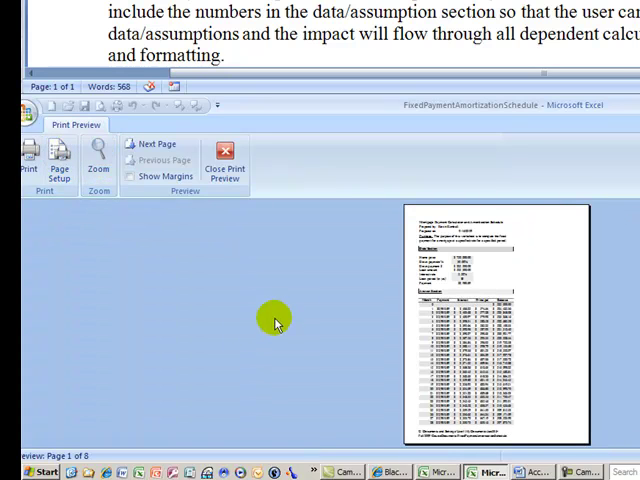
left_click(100, 165)
scroll(103, 157, "down", 3)
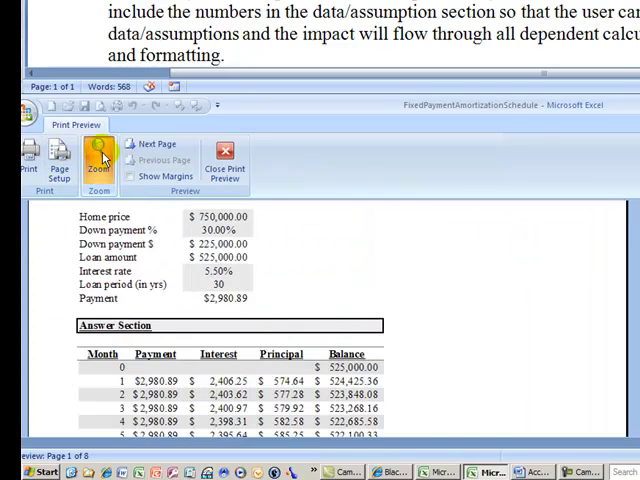
scroll(103, 157, "down", 3)
scroll(103, 157, "down", 2)
scroll(103, 157, "down", 3)
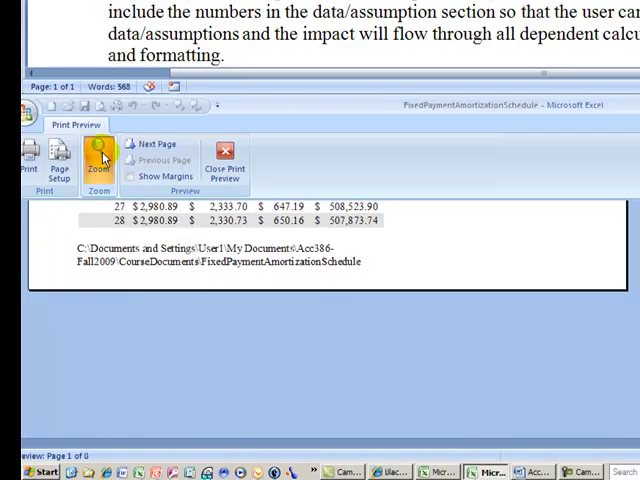
scroll(103, 157, "down", 1)
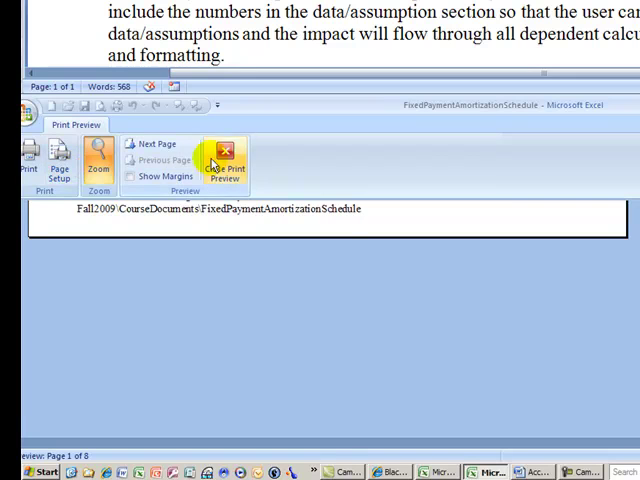
left_click(147, 148)
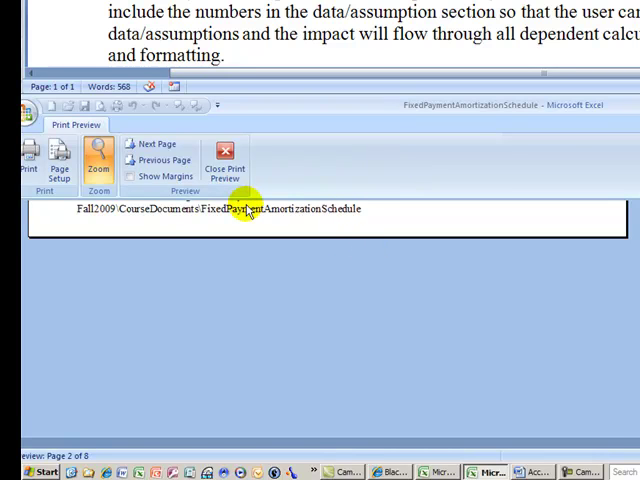
scroll(246, 208, "up", 3)
scroll(246, 208, "up", 3)
scroll(246, 208, "up", 3)
scroll(248, 208, "up", 3)
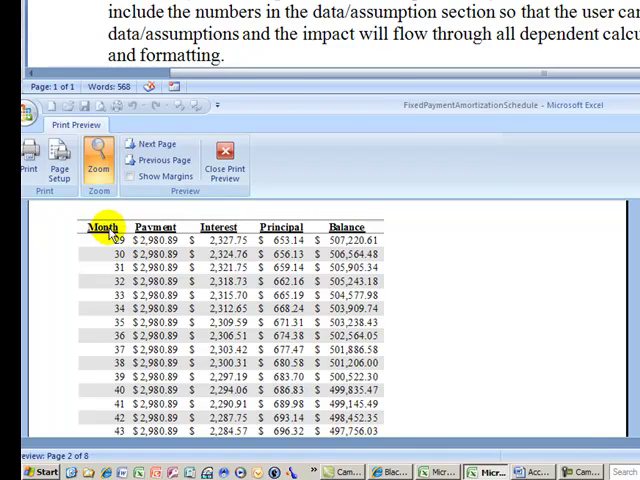
left_click(150, 145)
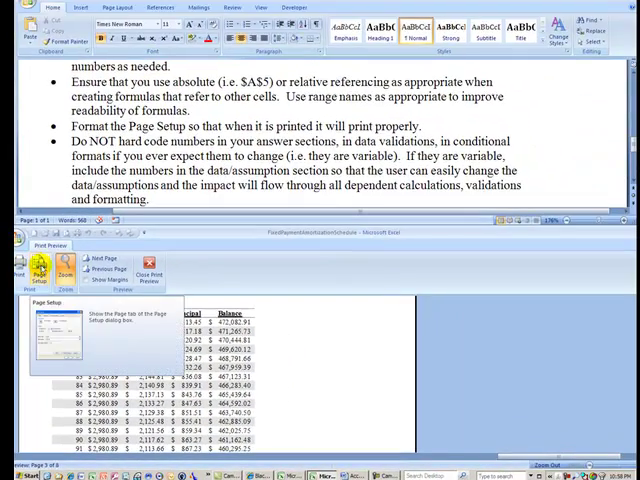
Review the Sheet and Page settings without changes, then leave print preview for the worksheet
left_click(40, 263)
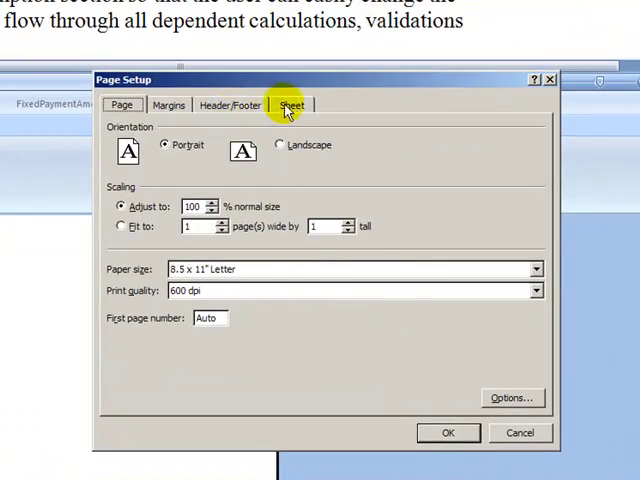
left_click(291, 108)
left_click(136, 107)
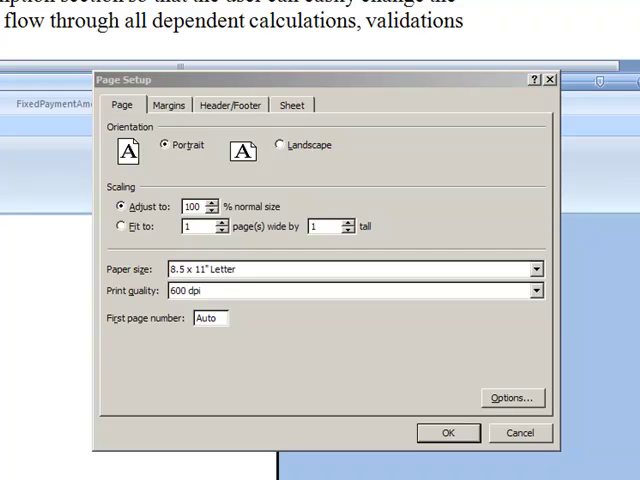
left_click(517, 435)
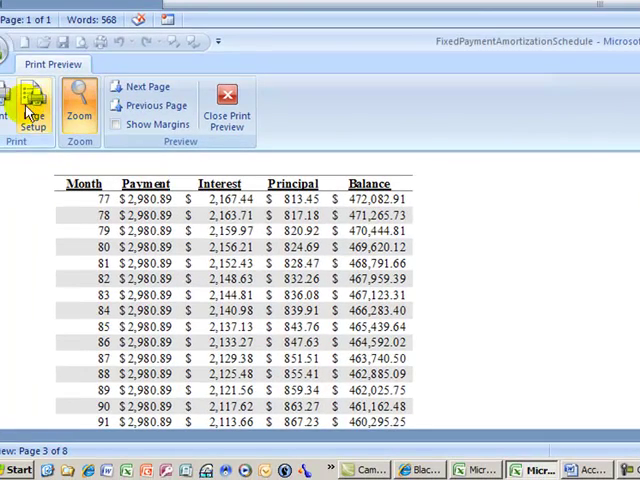
left_click(226, 100)
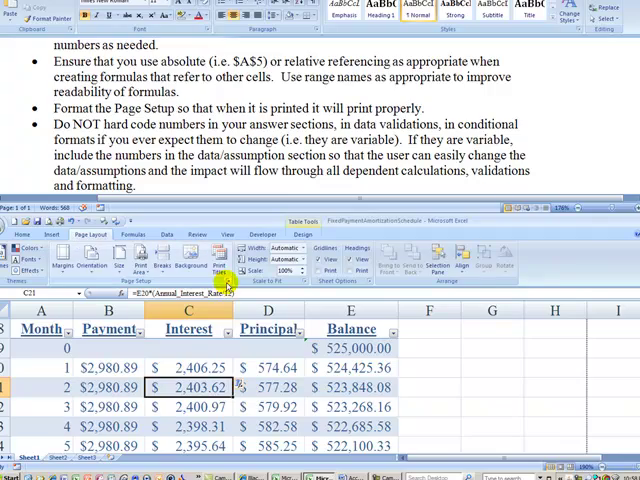
Set Rows to repeat at top to $18:$18 on the Sheet settings and confirm
left_click(226, 282)
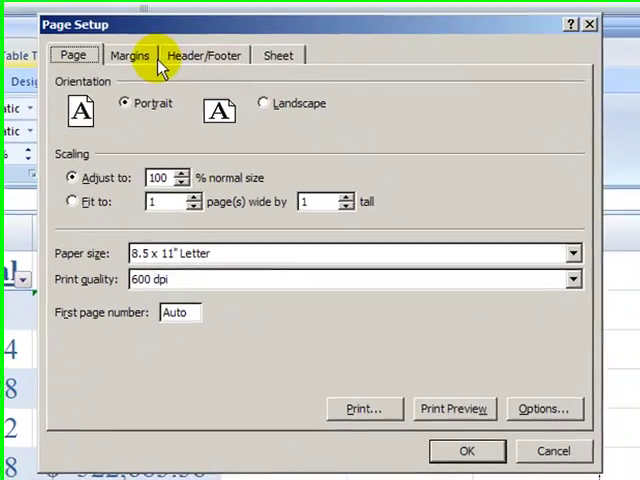
left_click(272, 56)
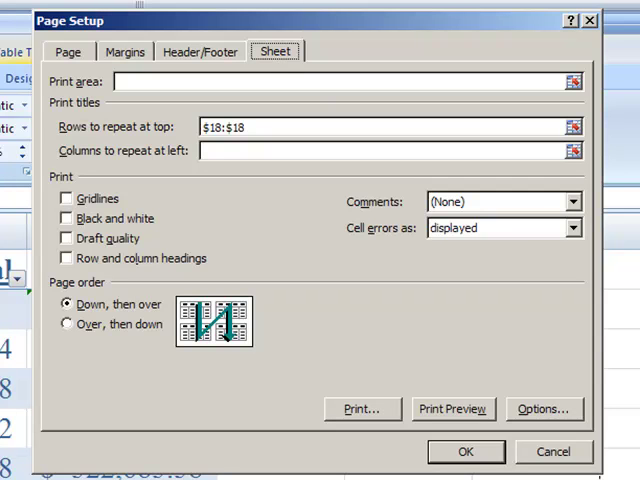
left_click(466, 452)
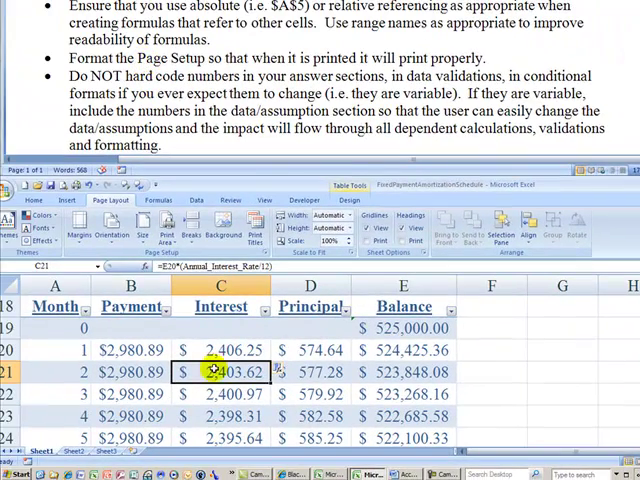
Inspect the interest formula in C20, the payment link in B20, and the PMT formula in C14
left_click(186, 345)
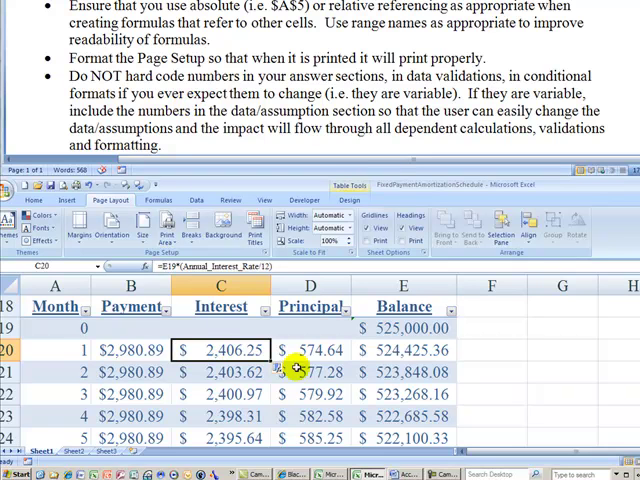
left_click(130, 349)
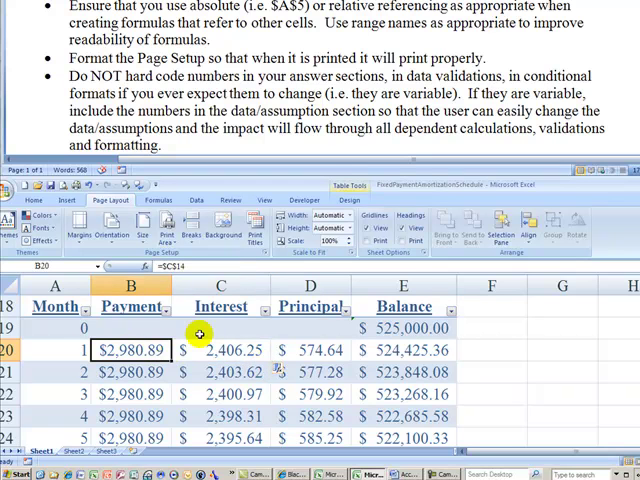
key("Up")
key("Up")
key("Up")
key("Up")
key("Up")
key("Up")
key("Up")
key("Down")
key("Down")
key("Down")
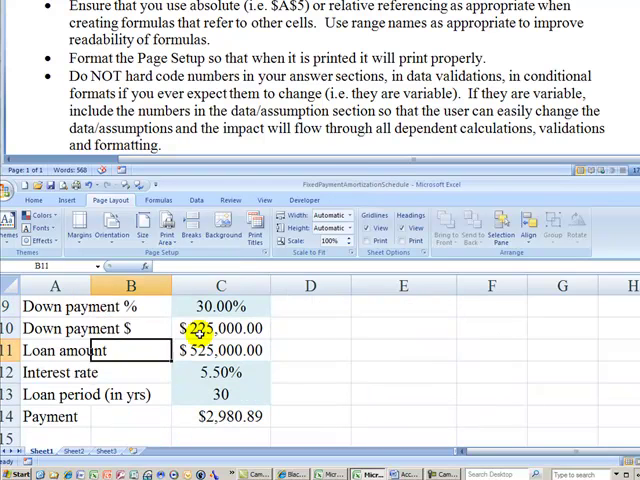
key("Down")
key("Down")
key("Right")
key("Down")
key("Down")
key("Down")
key("Down")
key("Down")
key("Down")
key("Left")
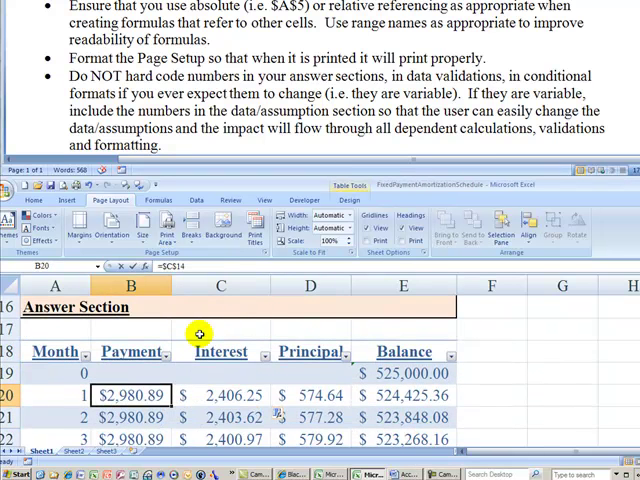
type("2980.89")
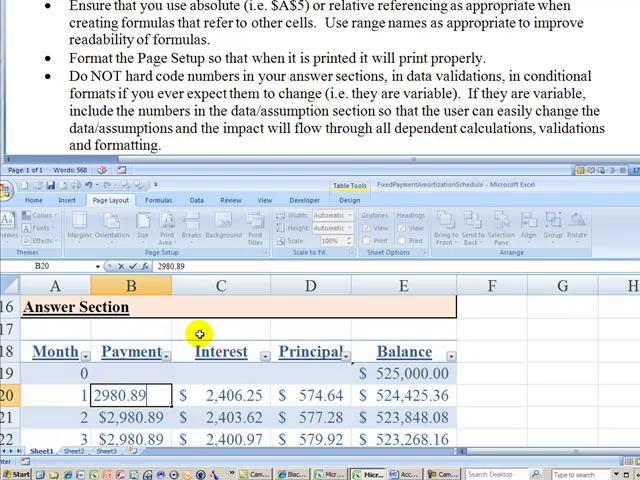
Replace B20's =$C$14 link with hard-coded 2980.89 and copy it down through B22
key("ctrl+Return")
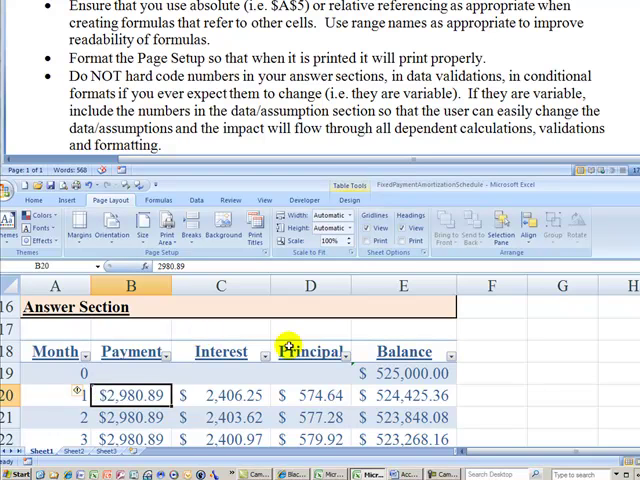
left_click_drag(172, 405, 157, 440)
left_click(164, 375)
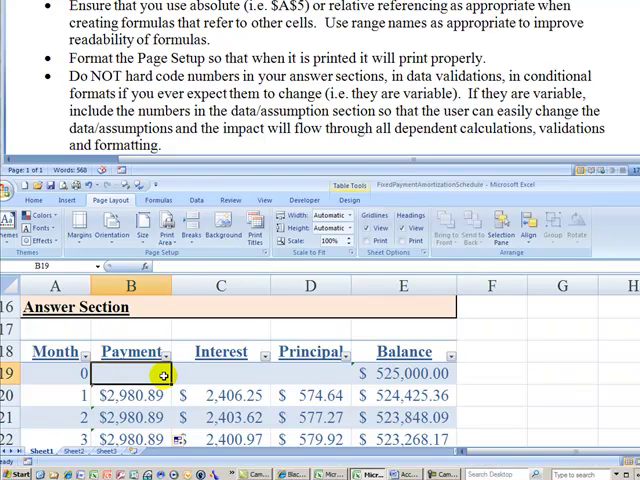
key("Up")
key("Up")
key("Up")
key("Up")
key("Right")
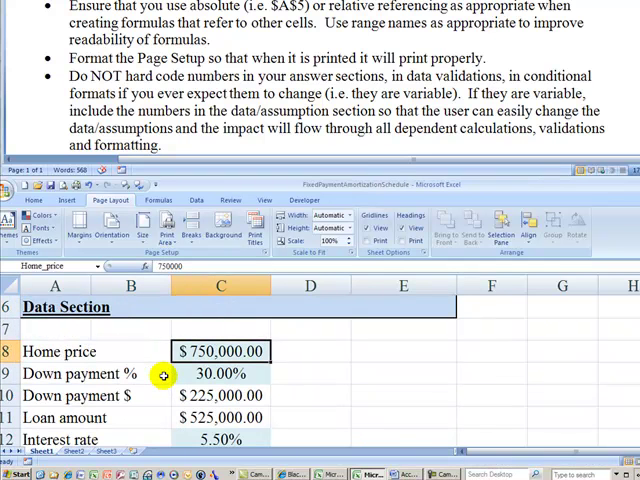
type("1000000")
key("Return")
key("Up")
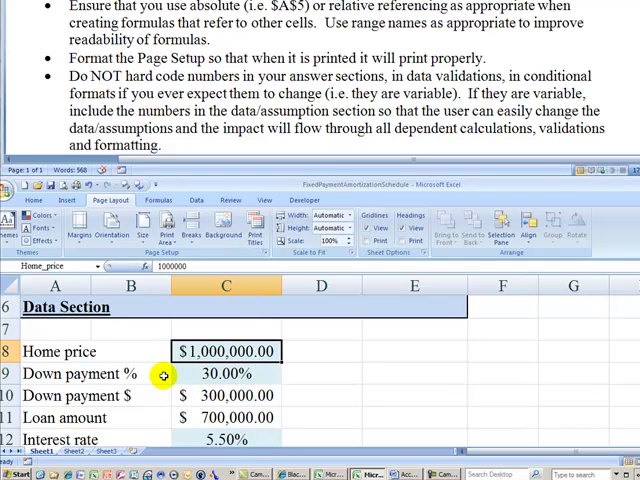
type("100000")
key("Return")
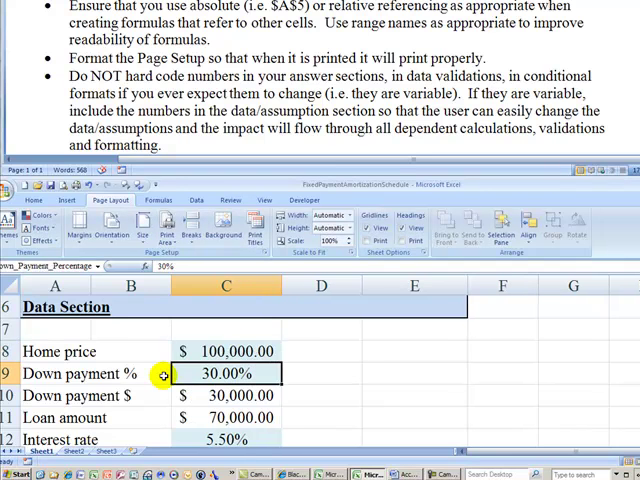
key("Down")
key("Down")
key("Down")
key("Down")
key("Down")
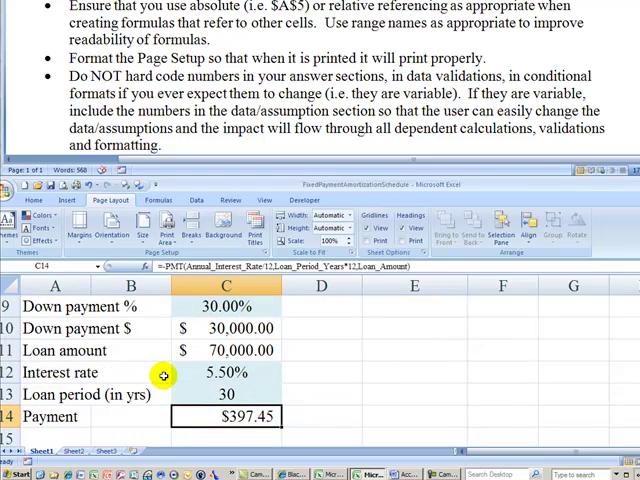
key("Down")
key("Down")
key("Down")
key("Down")
key("Down")
key("Down")
key("Down")
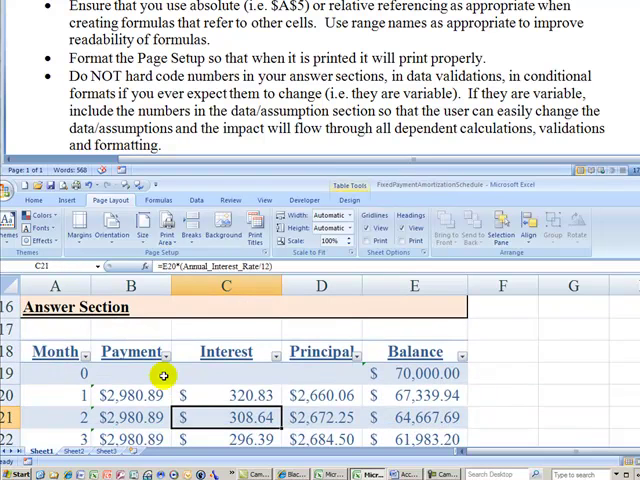
key("Up")
key("Left")
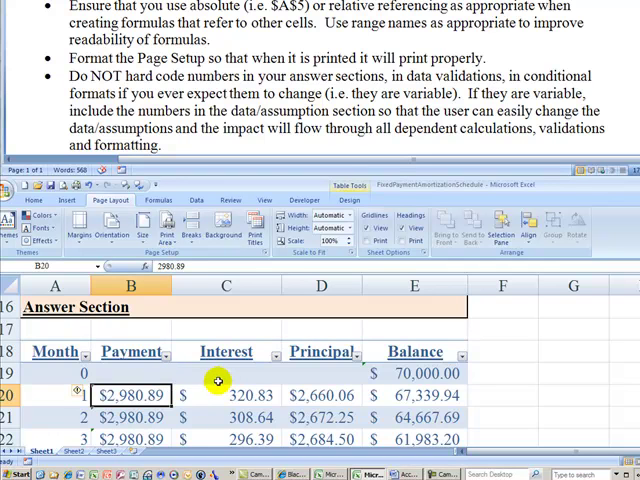
Set Home_price C8 to $750,000 and check the Payment column, where month 4 still links to =$C$14
key("ctrl+z")
key("ctrl+y")
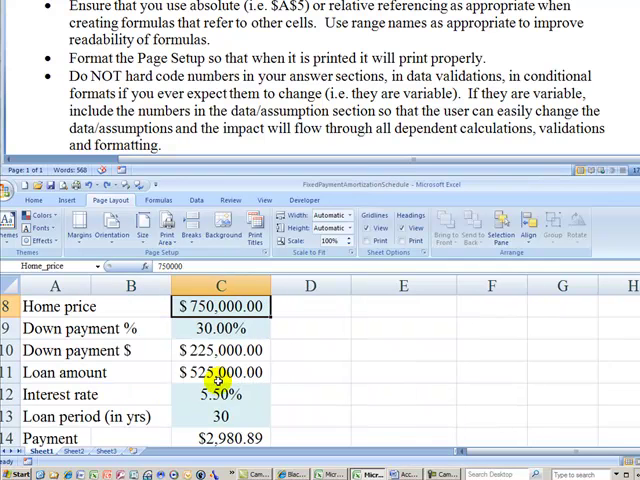
key("ctrl+y")
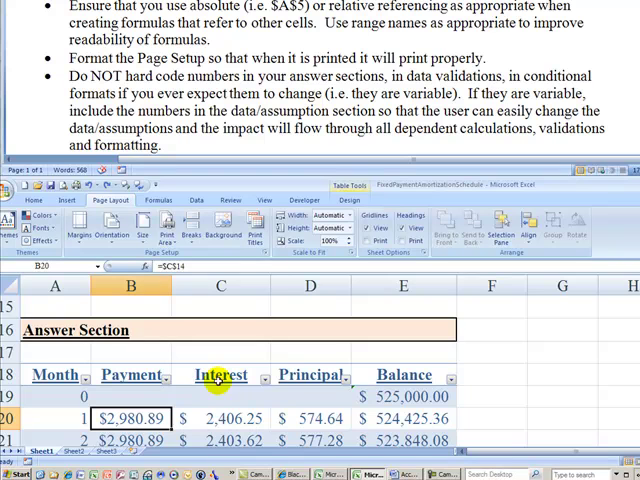
key("Down")
key("Down")
key("Down")
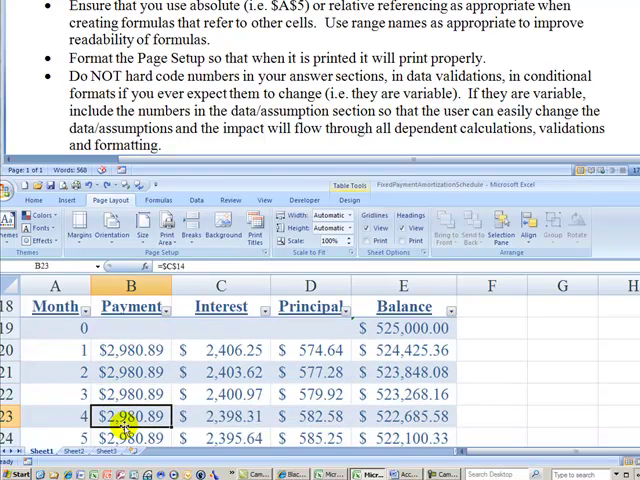
key("Down")
key("Down")
key("Up")
key("Up")
key("Up")
key("Up")
key("Up")
key("Up")
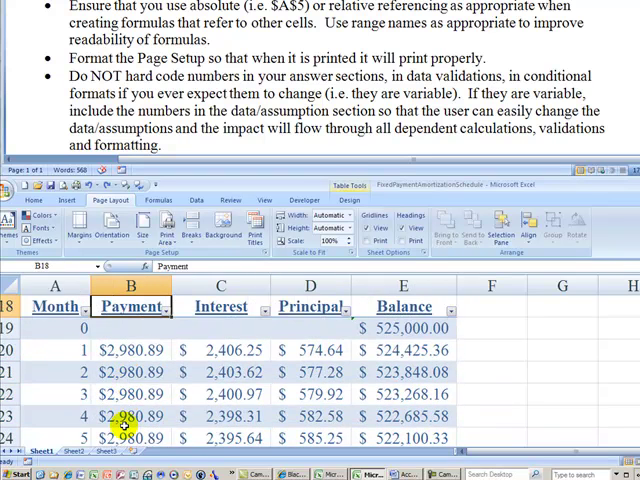
key("Up")
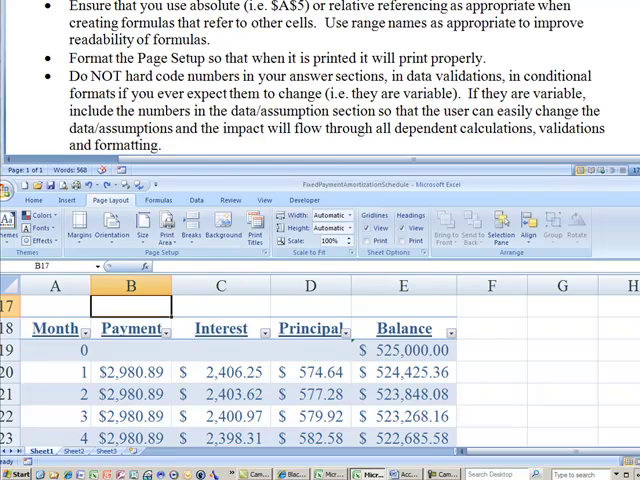
scroll(330, 80, "down", 3)
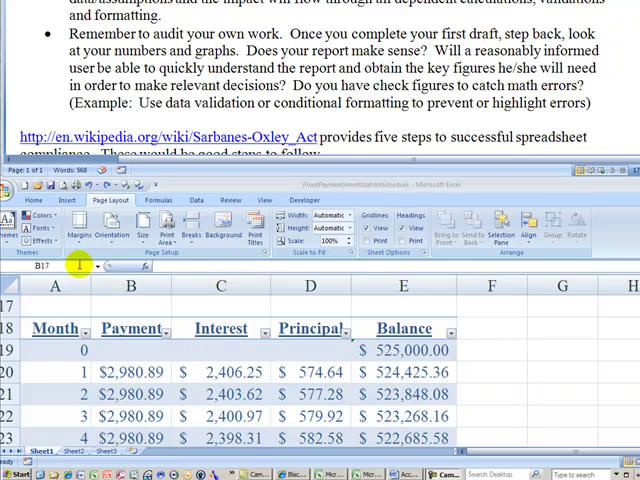
left_click(151, 378)
left_click(138, 372)
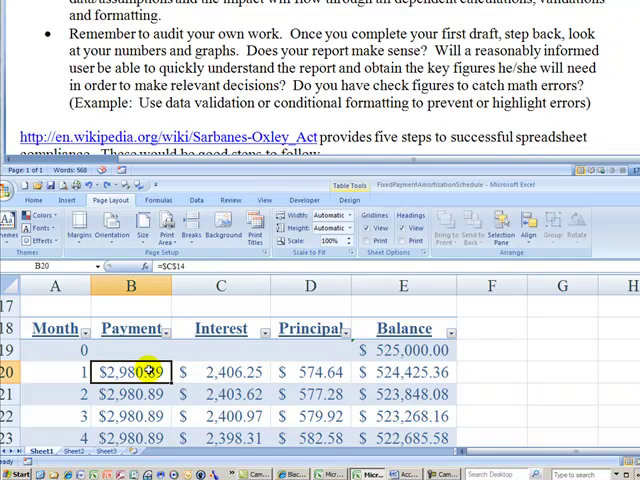
key("Up")
key("Up")
key("Up")
key("Up")
key("Up")
key("Up")
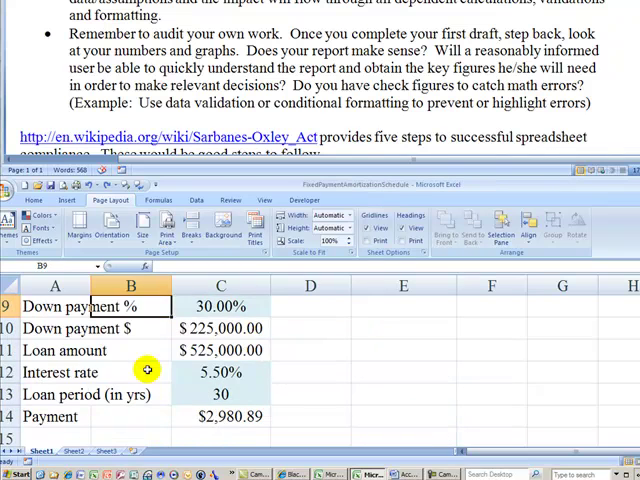
key("Down")
key("Down")
key("Right")
key("Left")
key("Right")
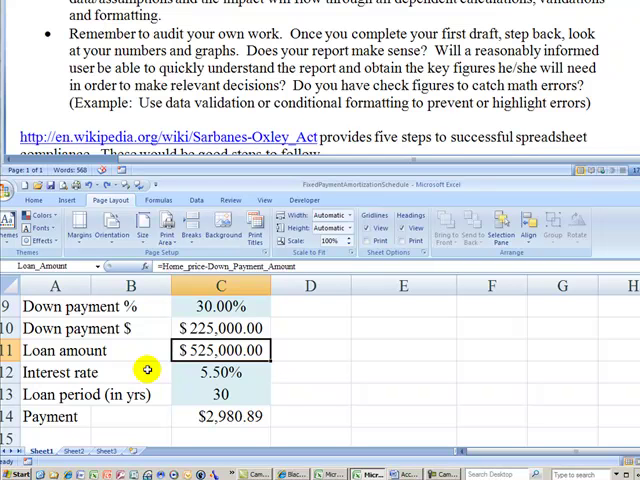
key("Down")
key("Down")
key("Down")
key("Down")
key("Down")
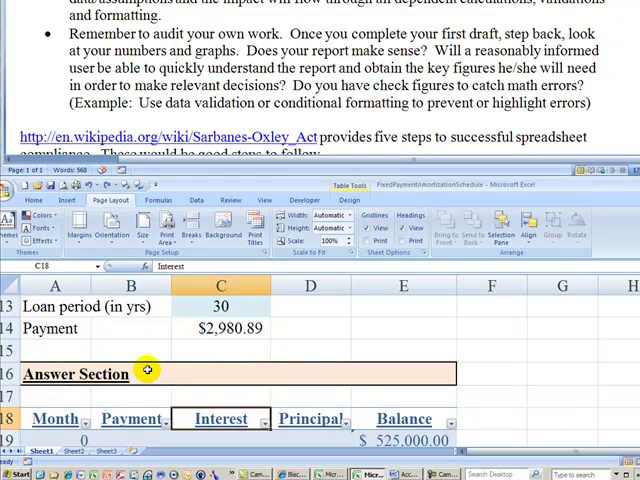
key("Down")
key("Down")
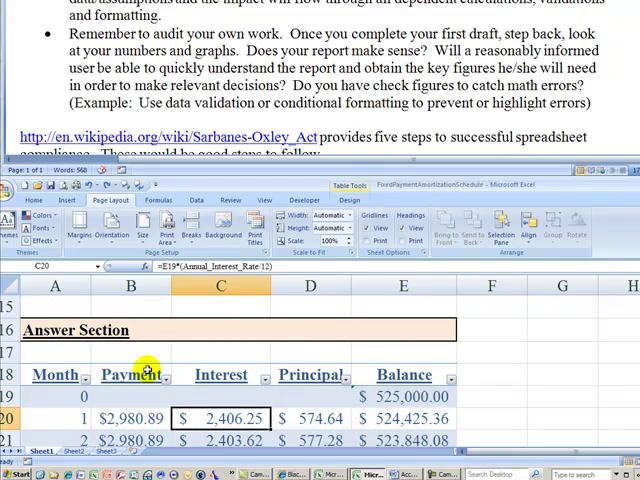
key("Left")
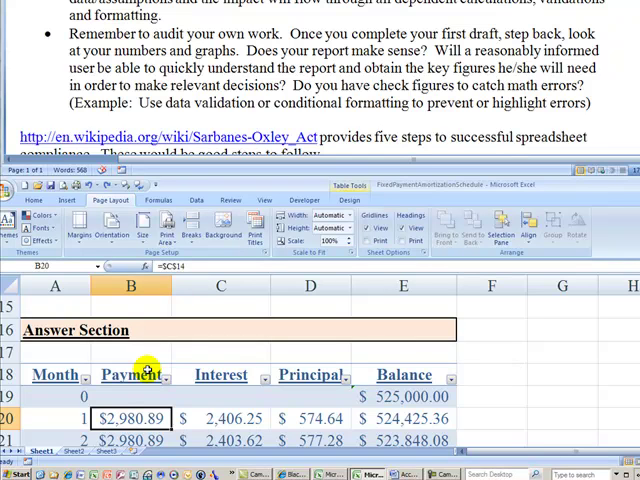
key("Right")
key("Right")
key("Right")
key("Right")
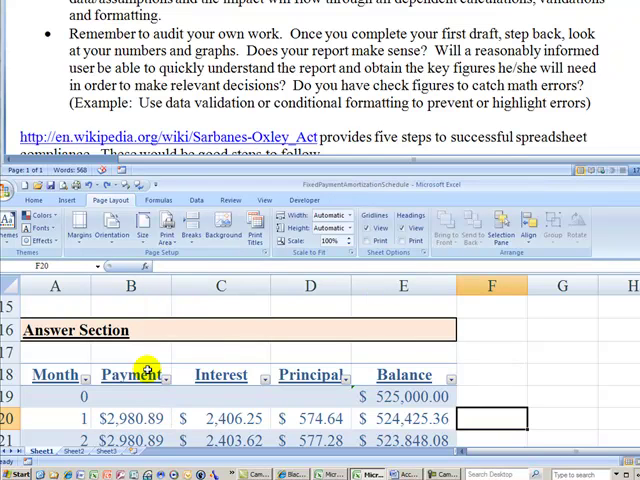
key("Up")
key("Down")
key("Up")
key("Left")
key("Right")
key("Down")
key("Left")
key("Left")
key("Left")
key("Right")
key("Right")
key("Right")
type("=")
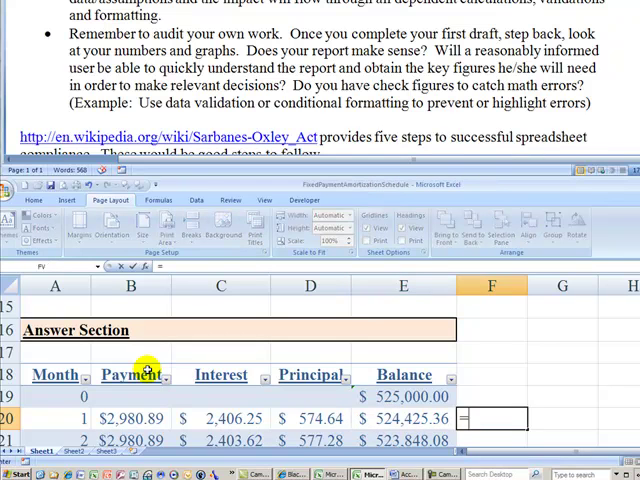
type("fv")
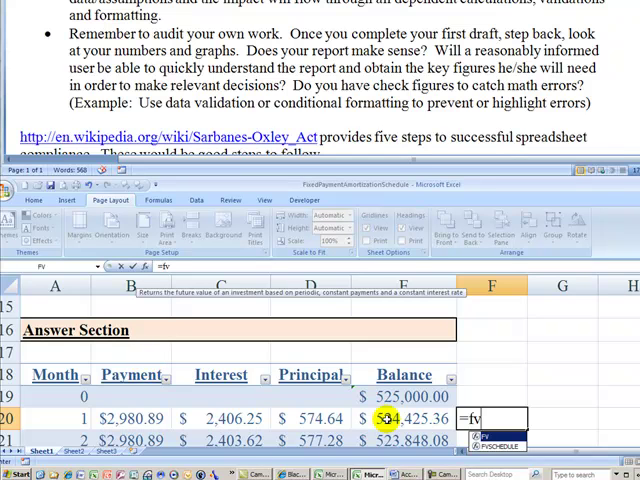
key("Escape")
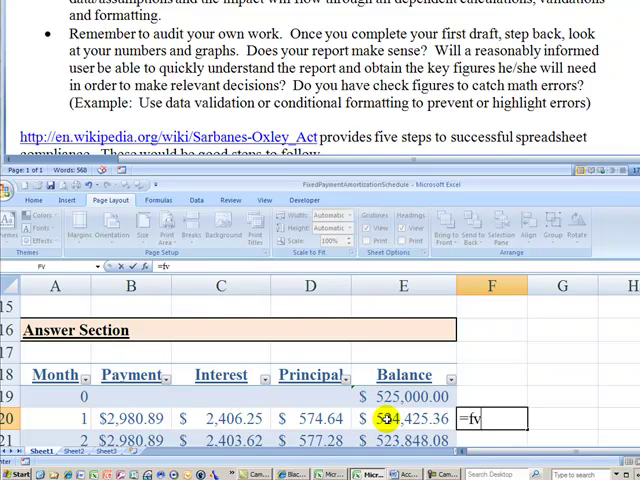
key("Escape")
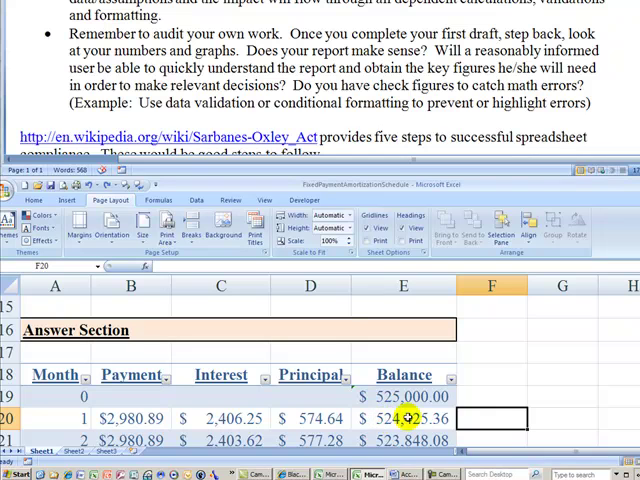
left_click(175, 354)
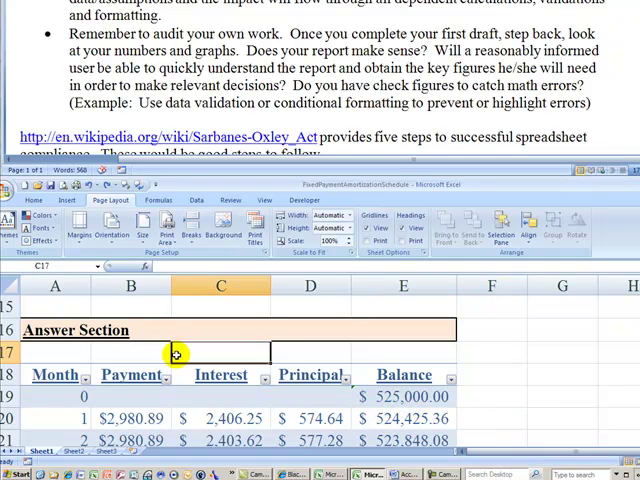
Jump to A1 to show the Mortgage Payment Calculator title and purpose
key("ctrl+Home")
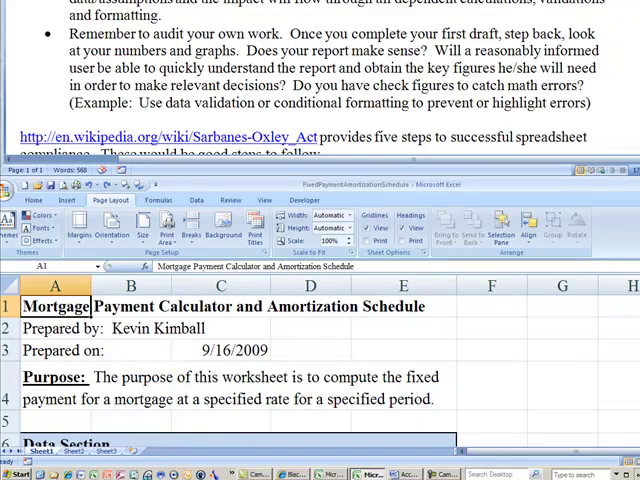
scroll(320, 75, "down", 1)
scroll(320, 75, "down", 2)
scroll(320, 75, "up", 4)
scroll(320, 75, "up", 3)
scroll(320, 75, "up", 5)
scroll(320, 75, "down", 2)
scroll(320, 75, "up", 2)
scroll(320, 75, "down", 3)
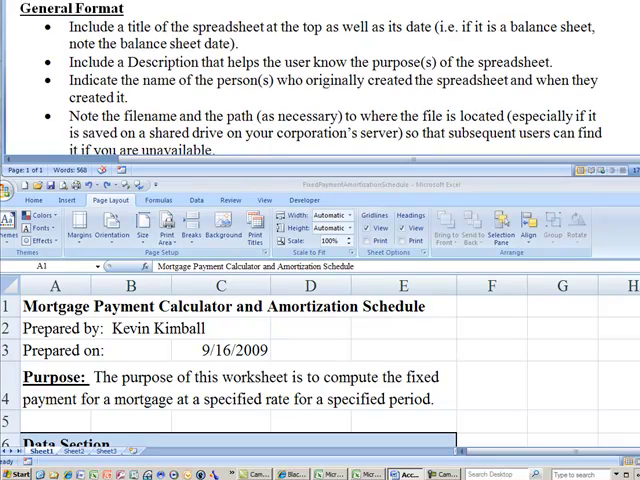